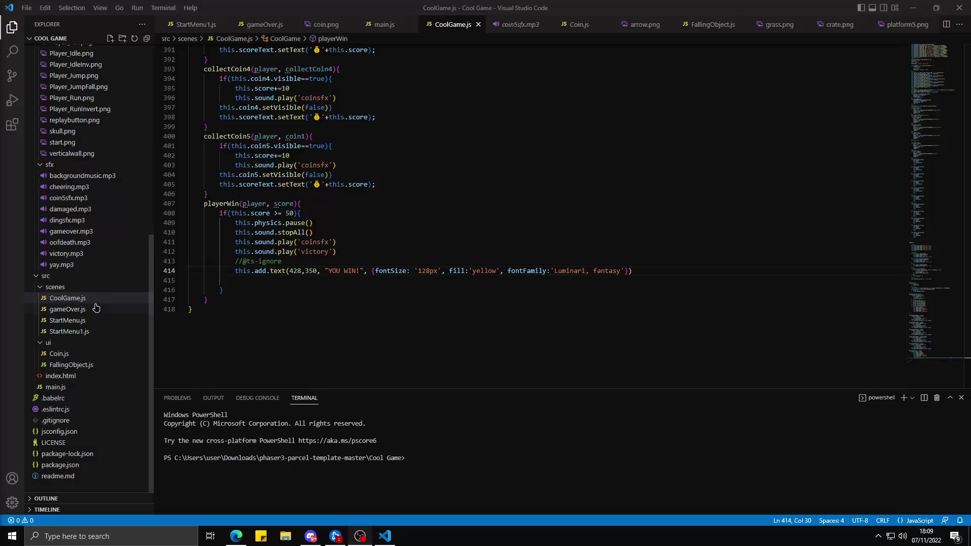
# Review the gameOver, StartMenu and CoolGame scripts, run npm run start, and open localhost:8000 in Edge.
pyautogui.click(67, 309)
pyautogui.click(89, 298)
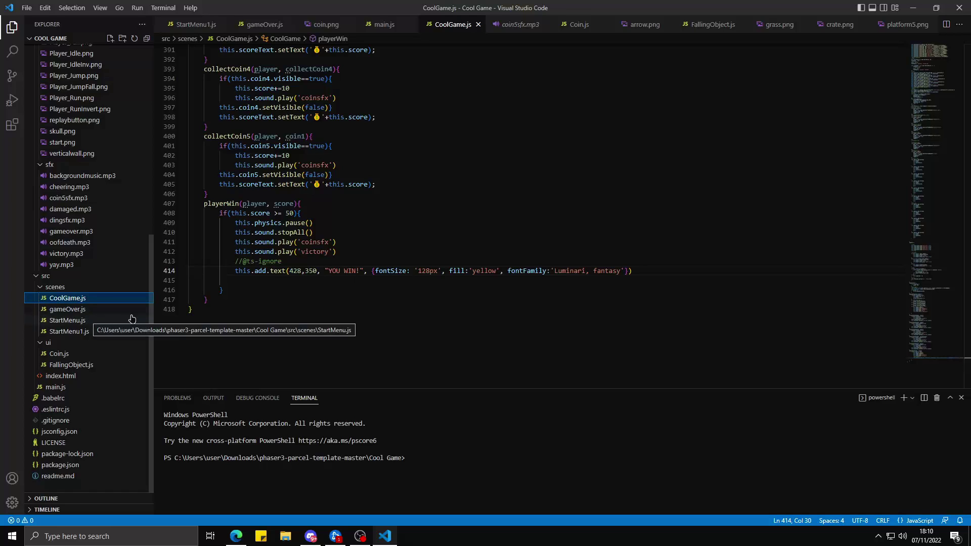
pyautogui.click(101, 309)
pyautogui.click(104, 320)
pyautogui.click(110, 298)
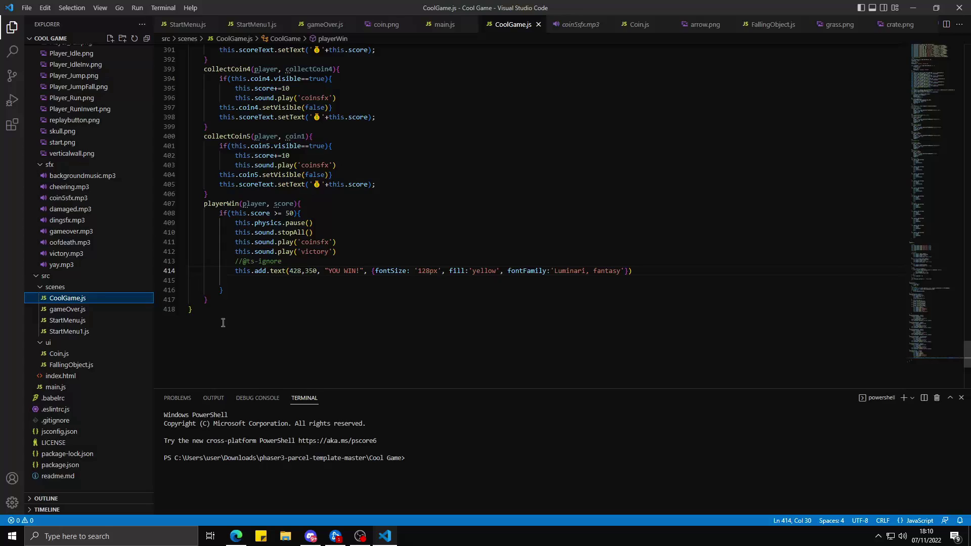
pyautogui.scroll(5, 337, 251)
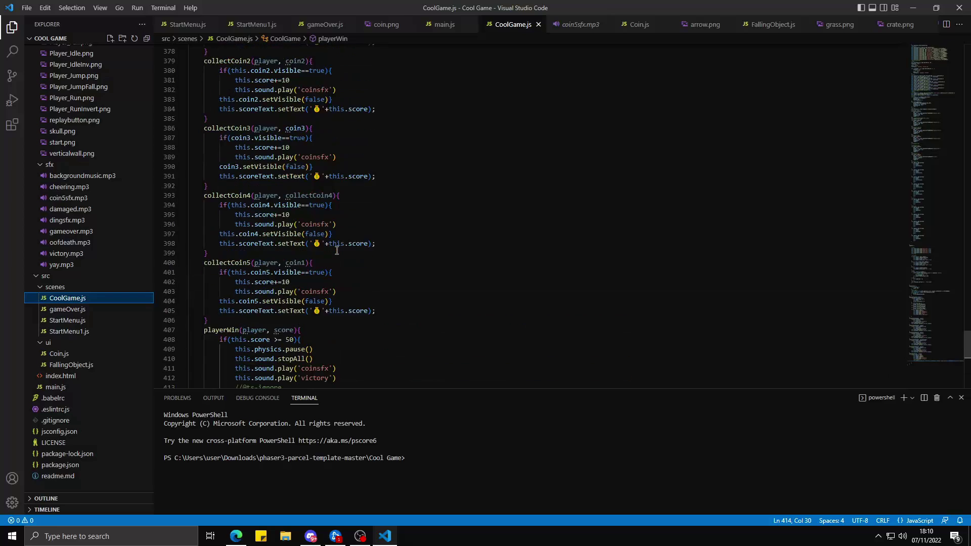
pyautogui.scroll(5, 336, 251)
pyautogui.scroll(5, 336, 251)
pyautogui.scroll(3, 336, 303)
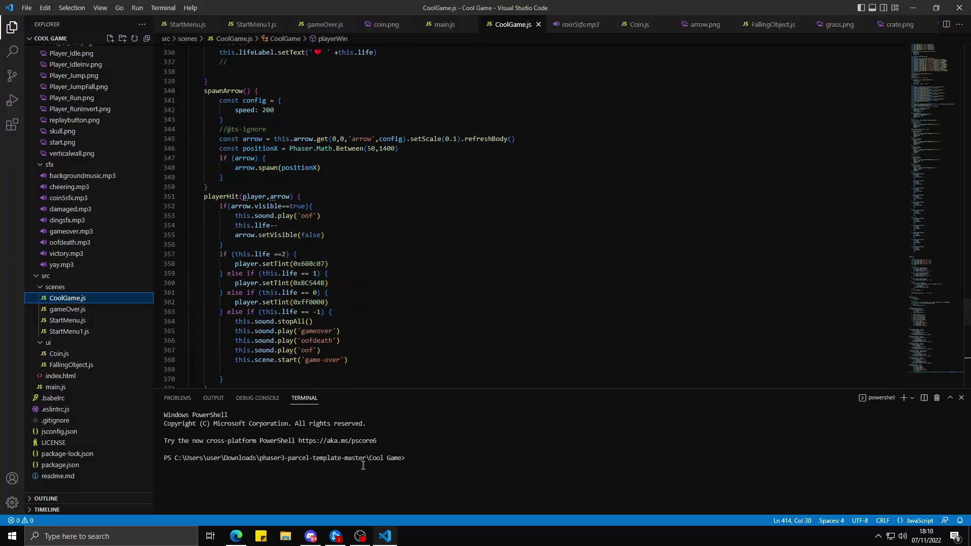
pyautogui.click(420, 458)
pyautogui.write('npm run start')
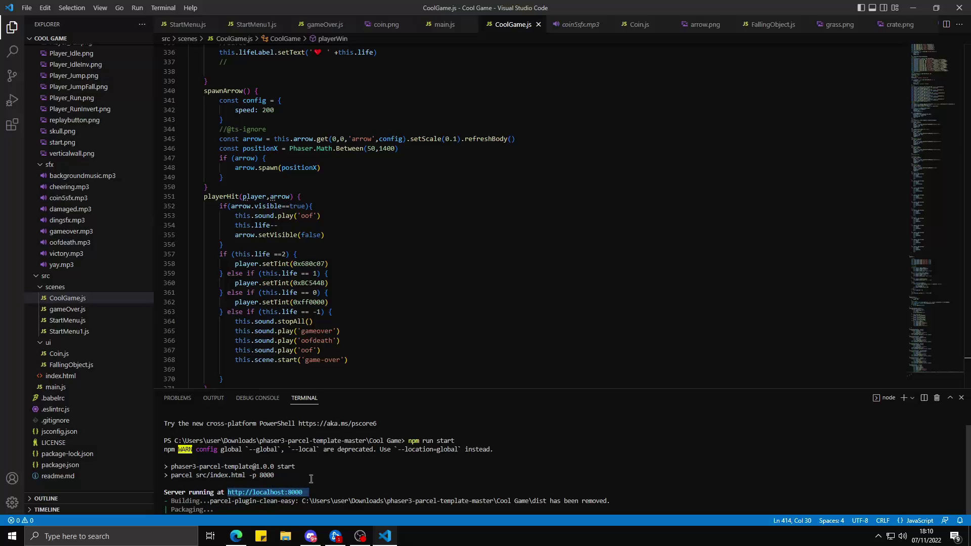
pyautogui.scroll(1, 91, 342)
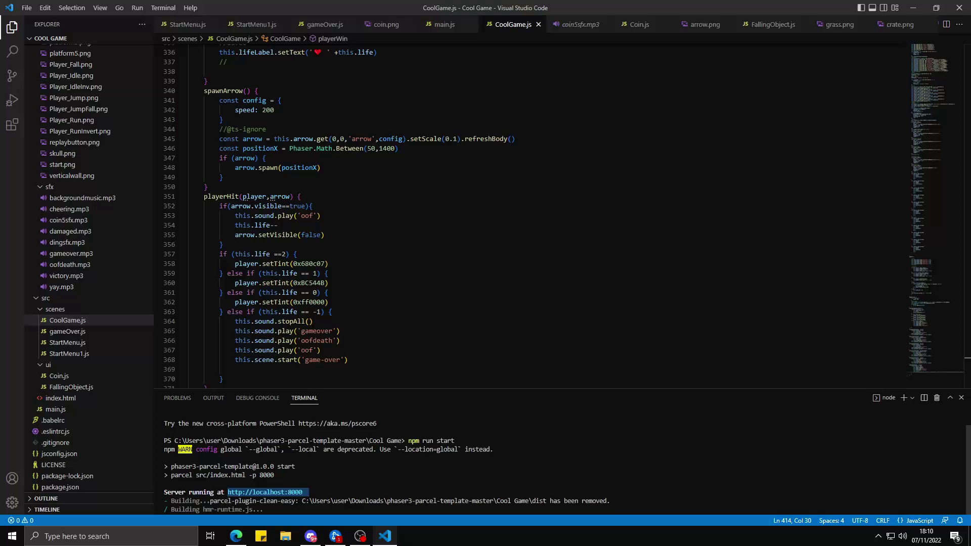
pyautogui.scroll(1, 91, 341)
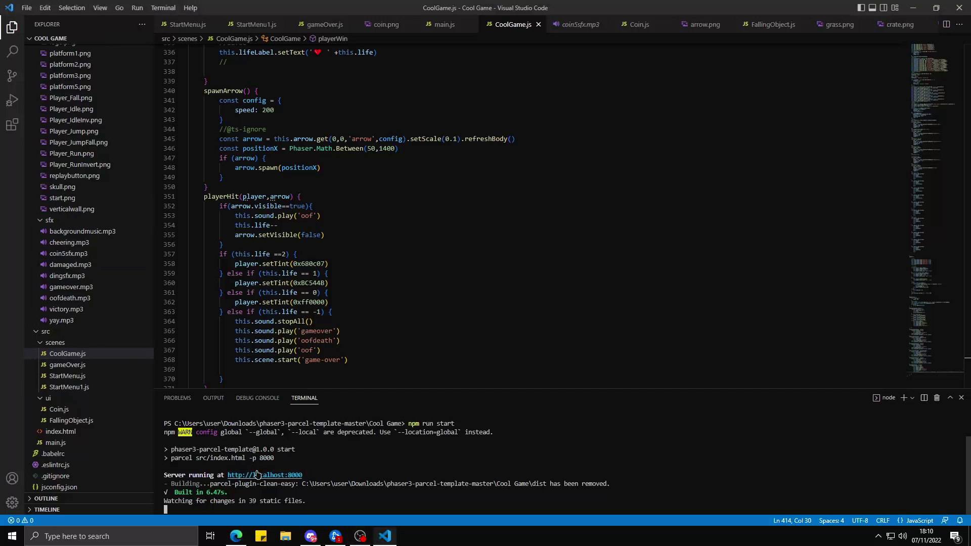
pyautogui.click(237, 536)
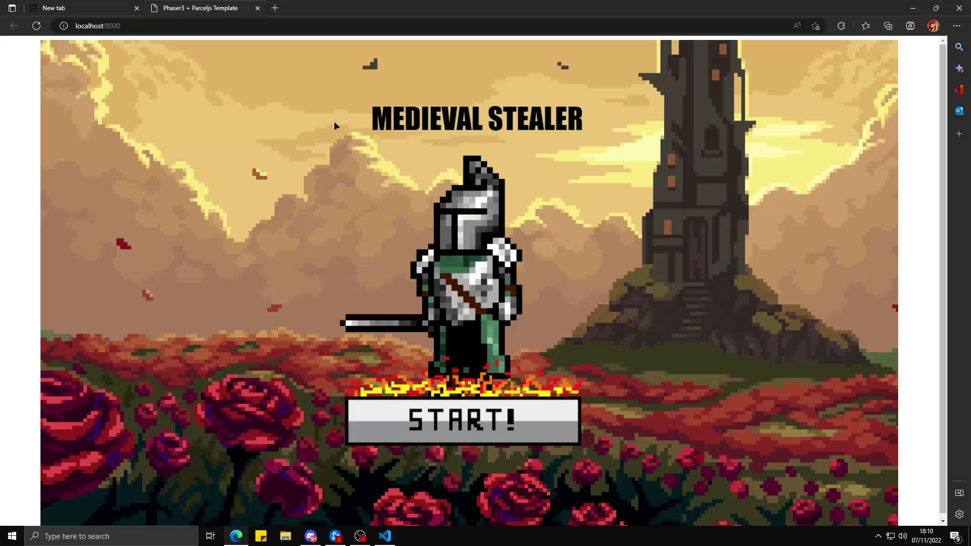
# Close the empty New tab, start the level and run the knight right.
pyautogui.click(135, 7)
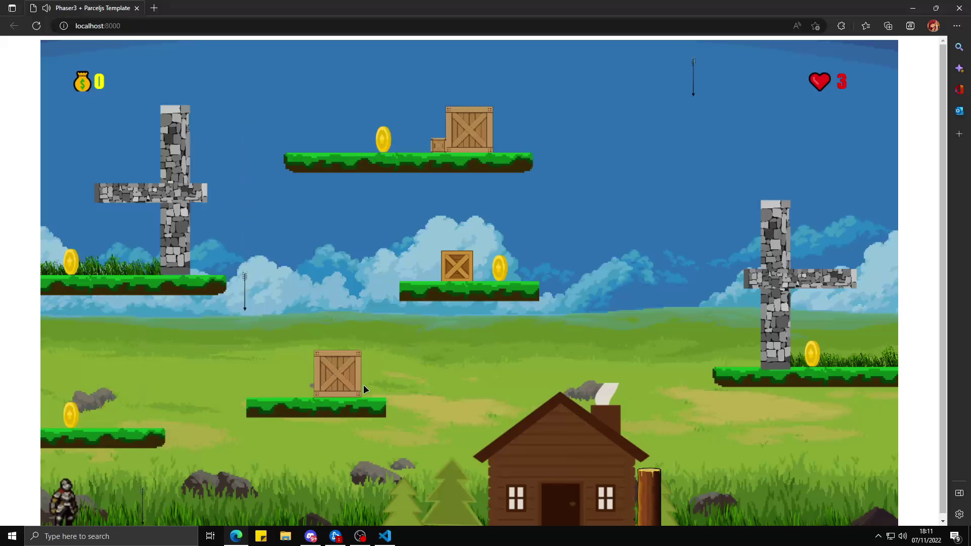
pyautogui.press('Right')
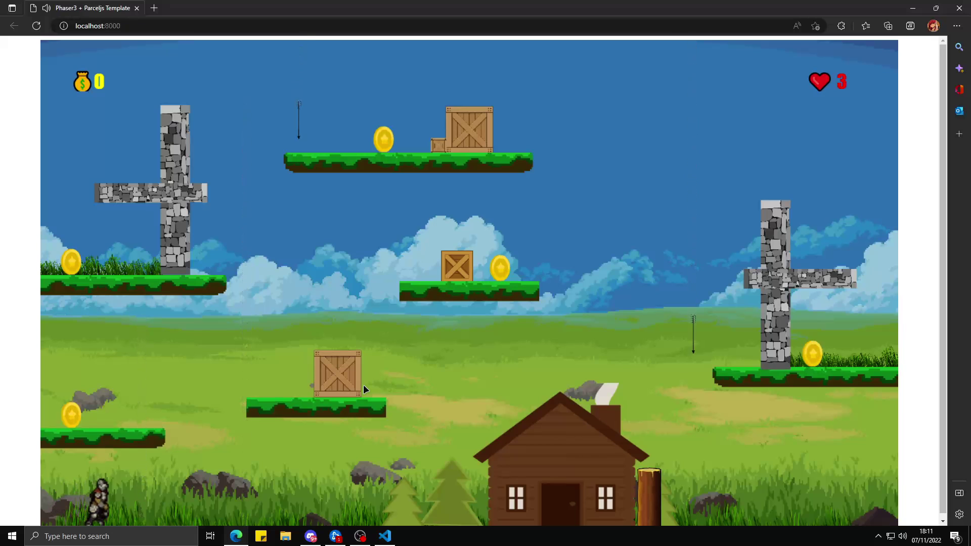
pyautogui.press('Right')
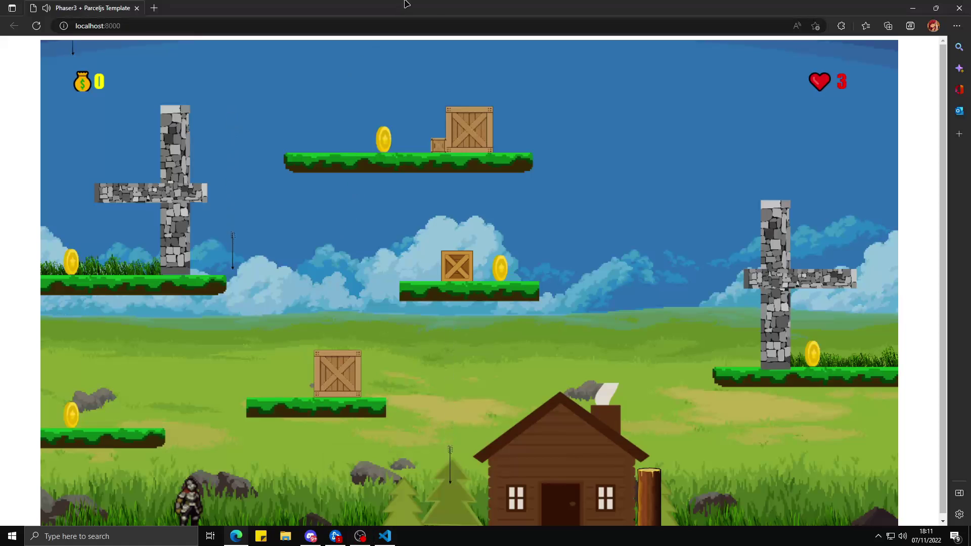
# Un-maximize Edge and resize it to a smaller window over the code editor.
pyautogui.moveTo(405, 4); pyautogui.dragTo(426, 38)
pyautogui.moveTo(895, 227)
pyautogui.mouseDown()
pyautogui.moveTo(709, 83)
pyautogui.moveTo(882, 83)
pyautogui.mouseUp()
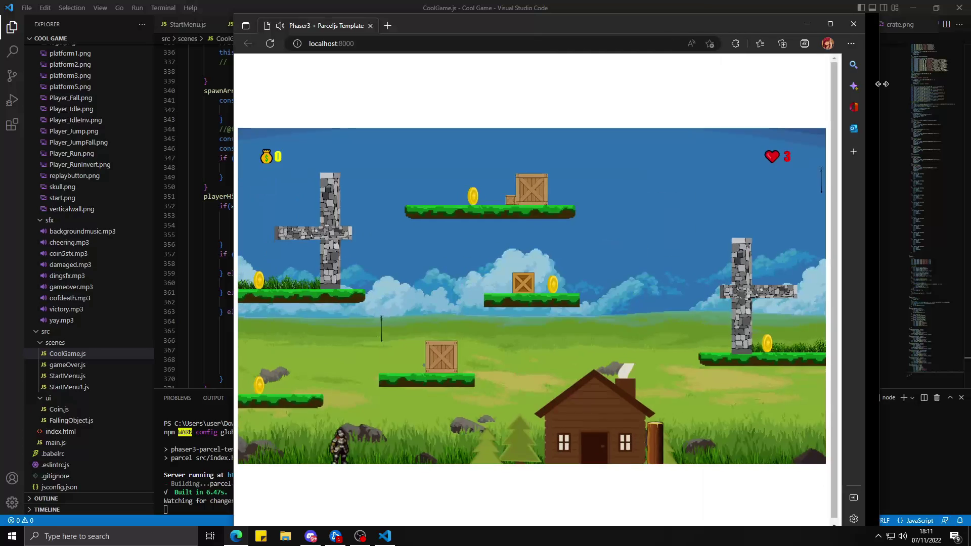
pyautogui.moveTo(237, 270); pyautogui.dragTo(113, 271)
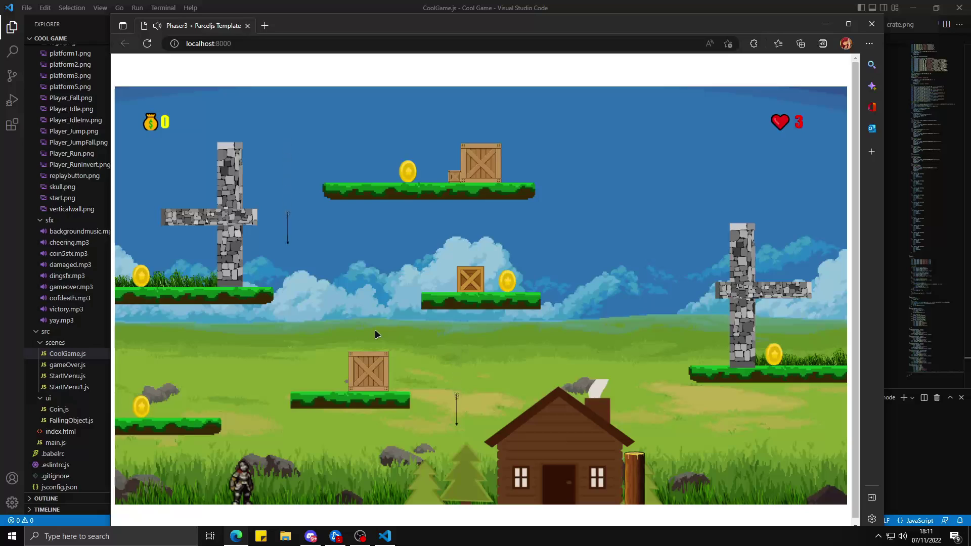
# Collect the lower-left coin, then jump up for the coin beside the middle crate.
pyautogui.press('Left')
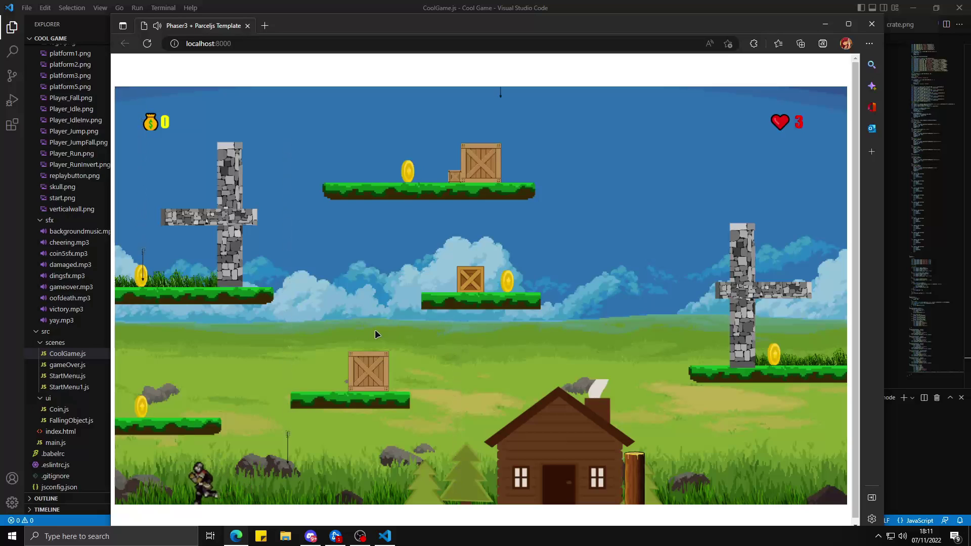
pyautogui.press('Left')
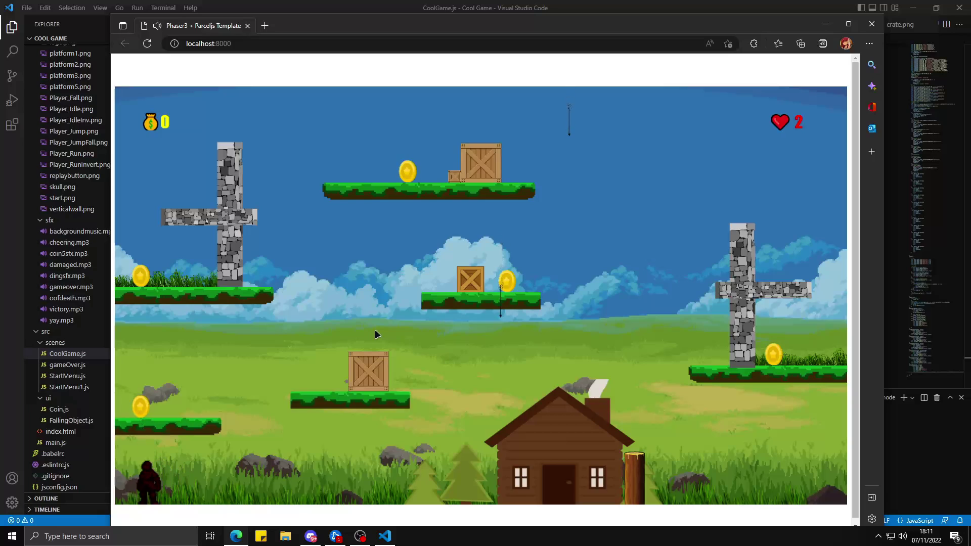
pyautogui.press('Right')
pyautogui.press('Up')
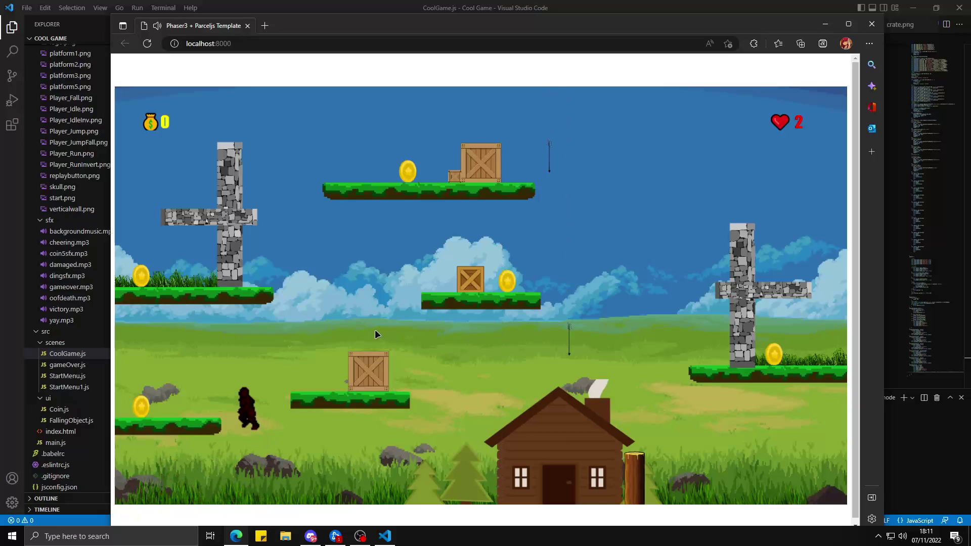
pyautogui.press('Left')
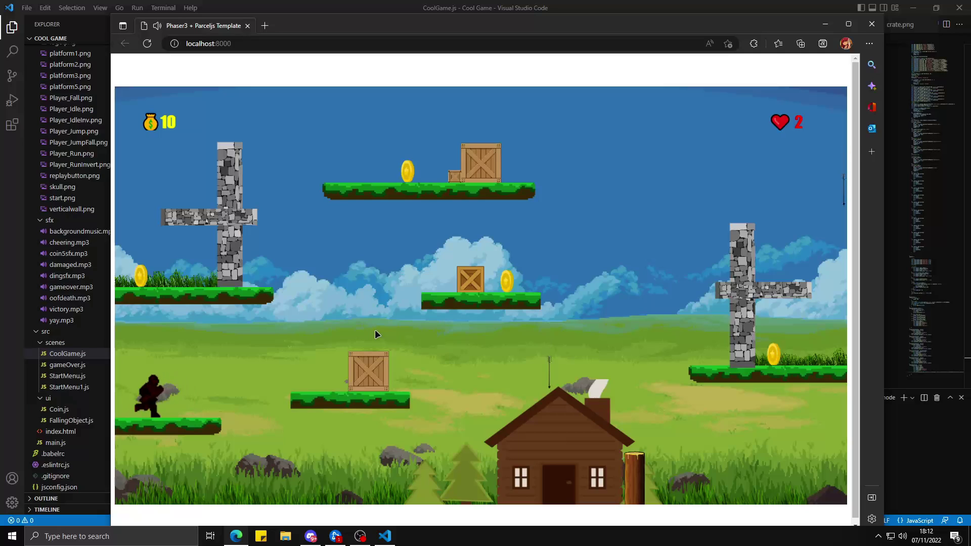
pyautogui.press('Right')
pyautogui.press('Up')
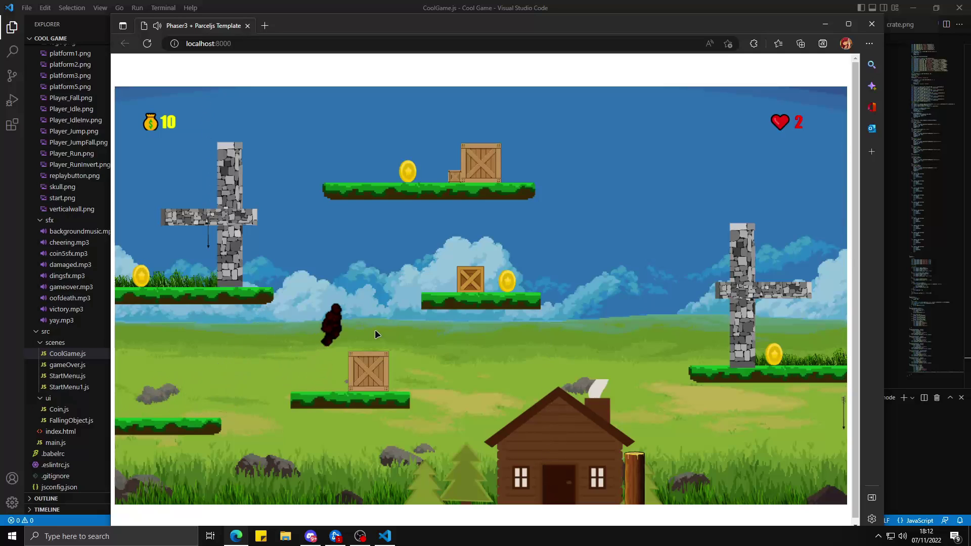
pyautogui.press('Right')
pyautogui.press('Up')
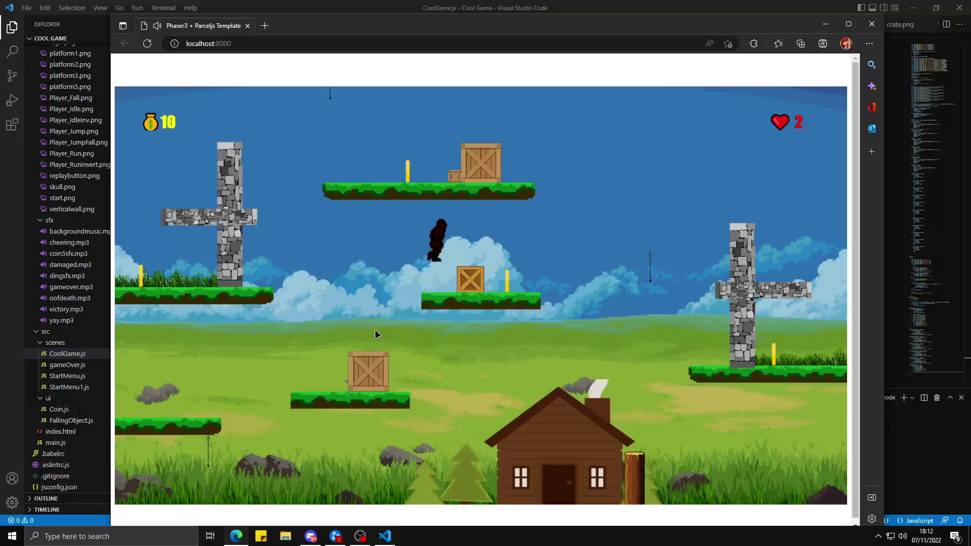
pyautogui.press('Right')
# Climb via the left stone cross onto the upper grass platform.
pyautogui.press('Left')
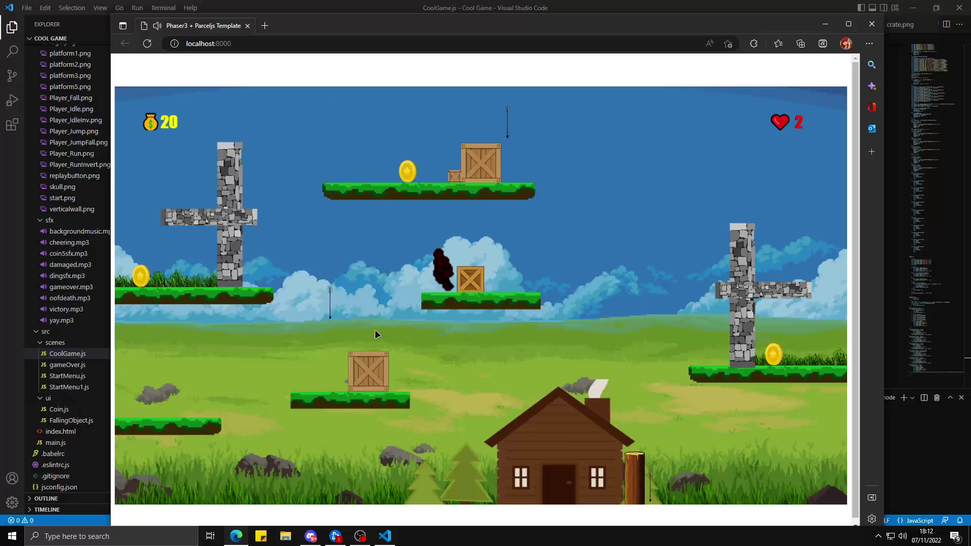
pyautogui.press('Left')
pyautogui.press('Up')
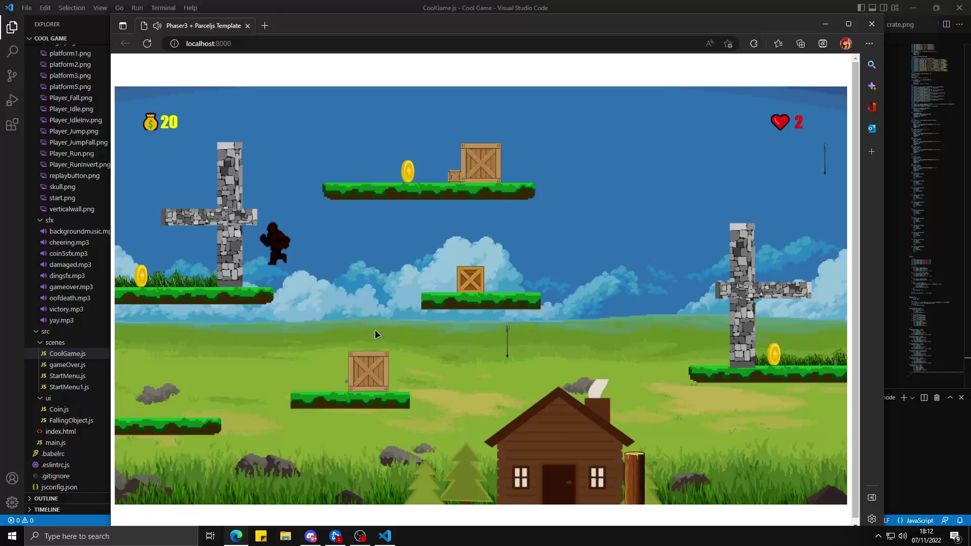
pyautogui.press('Left')
pyautogui.press('Up')
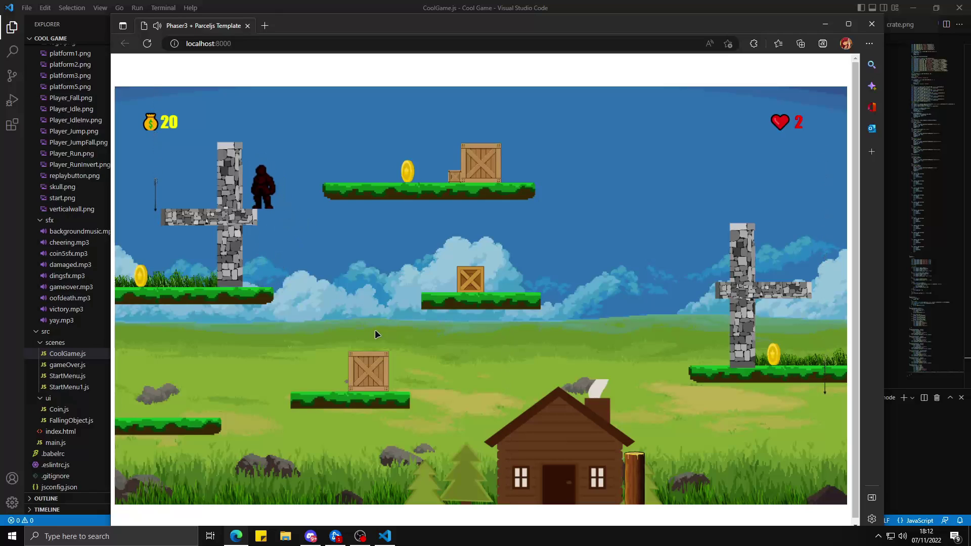
pyautogui.press('Up')
pyautogui.press('Right')
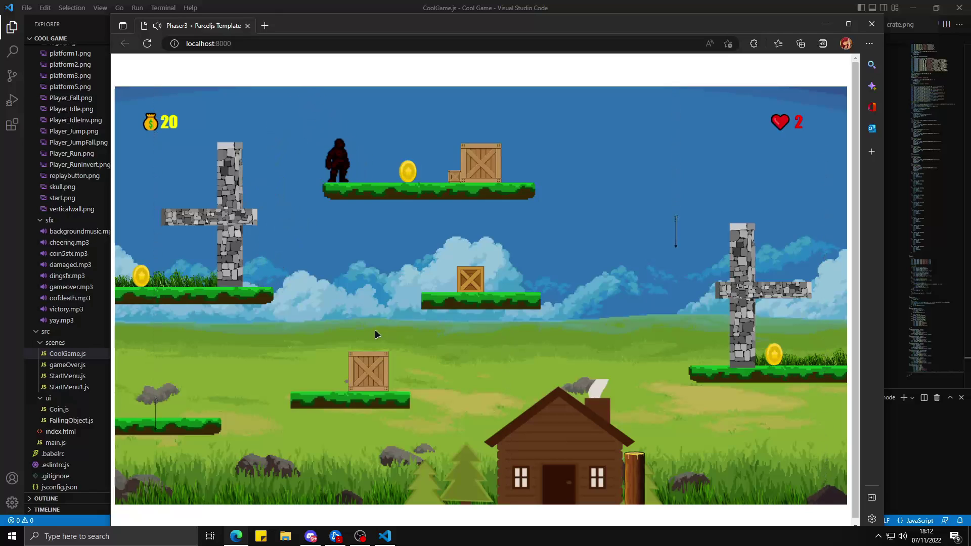
pyautogui.press('Up')
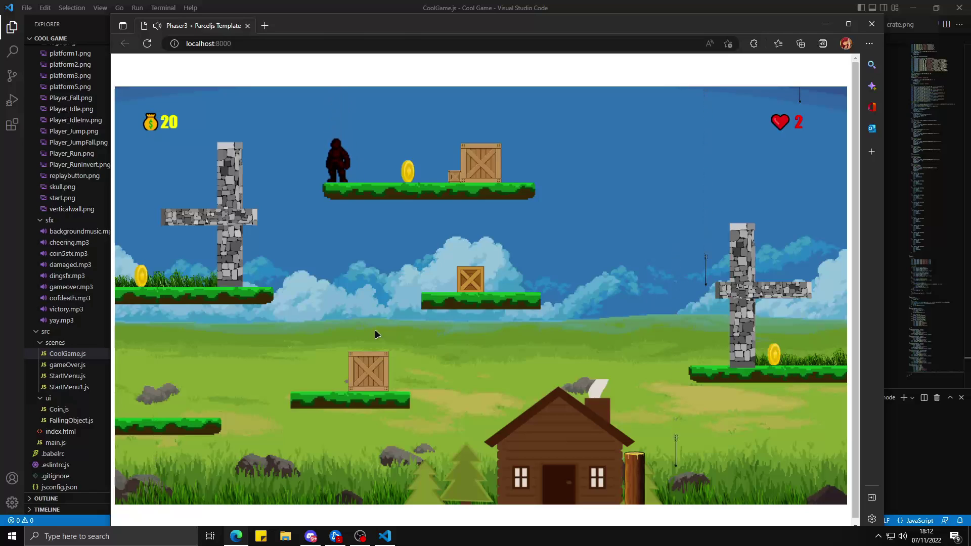
# Grab the upper platform coin, then drop down for the left coin.
pyautogui.press('Right')
pyautogui.press('Left')
pyautogui.press('Up')
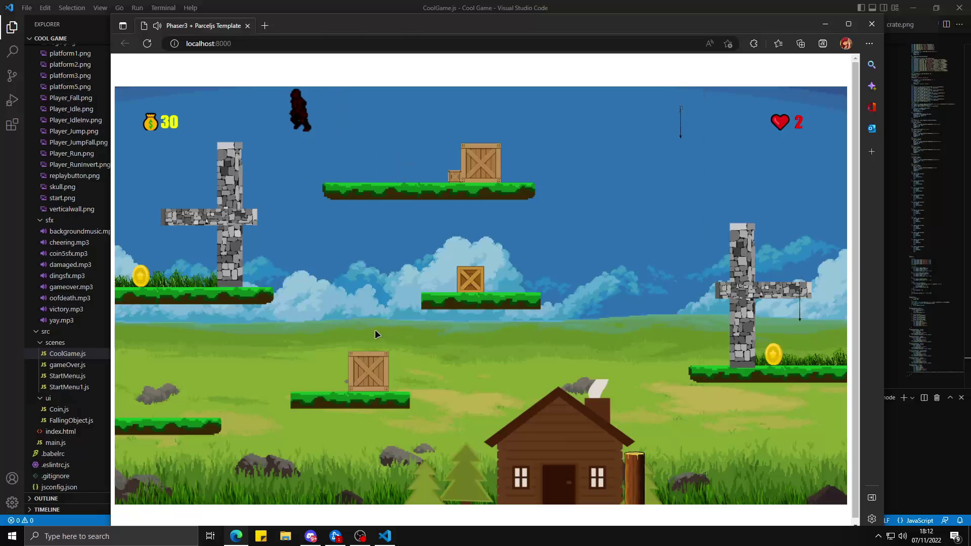
pyautogui.press('Left')
pyautogui.press('Up')
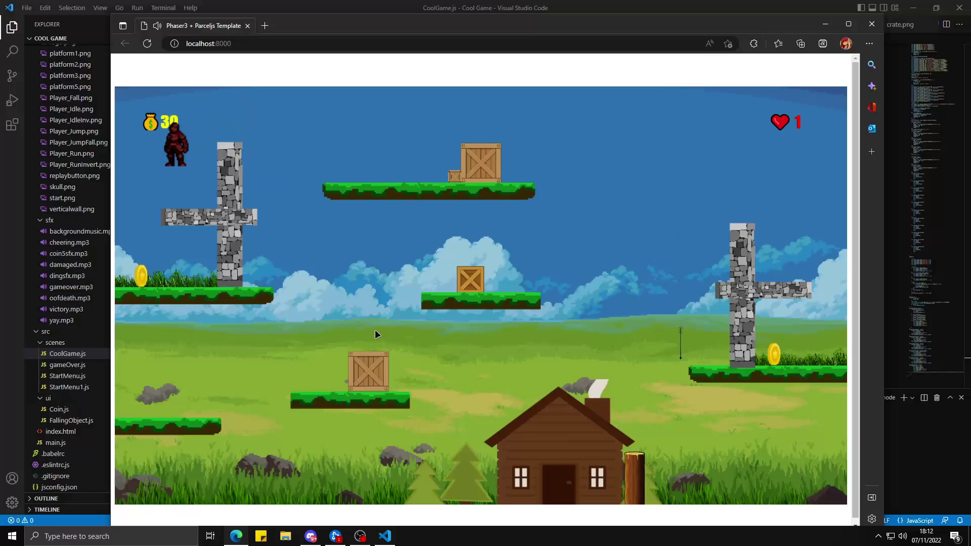
pyautogui.press('Left')
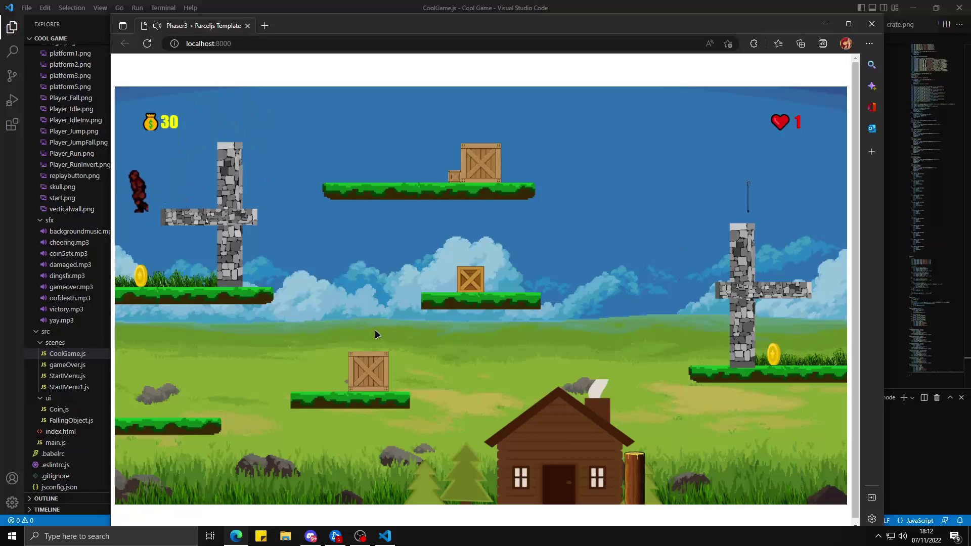
pyautogui.press('Down')
pyautogui.press('Up')
pyautogui.press('Right')
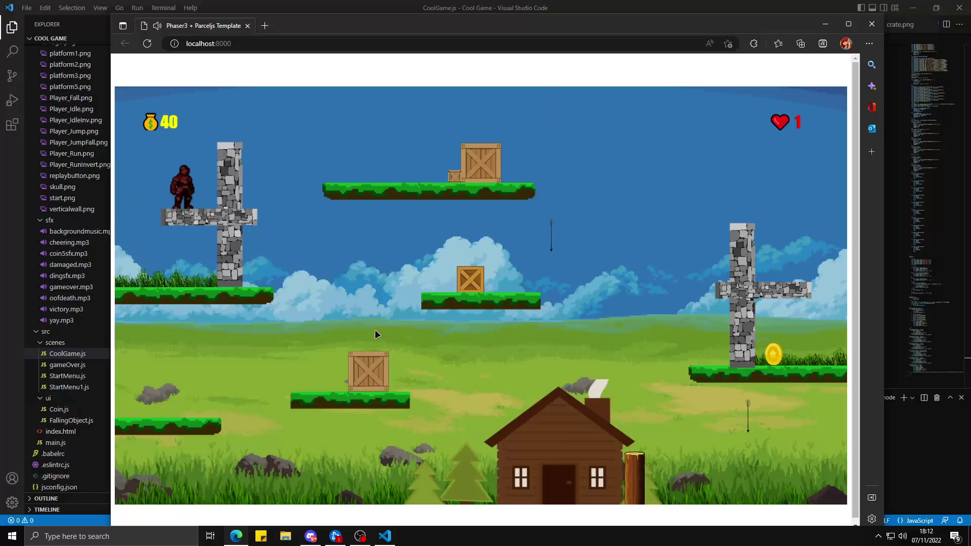
# Leap over the left stone tower and descend to the ground near the house.
pyautogui.press('Up')
pyautogui.press('Right')
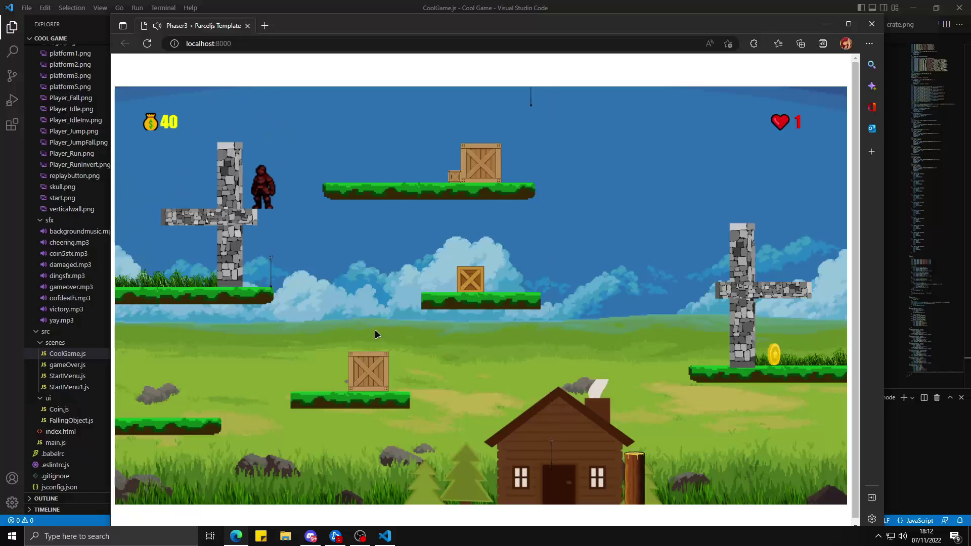
pyautogui.press('Right')
pyautogui.press('Right')
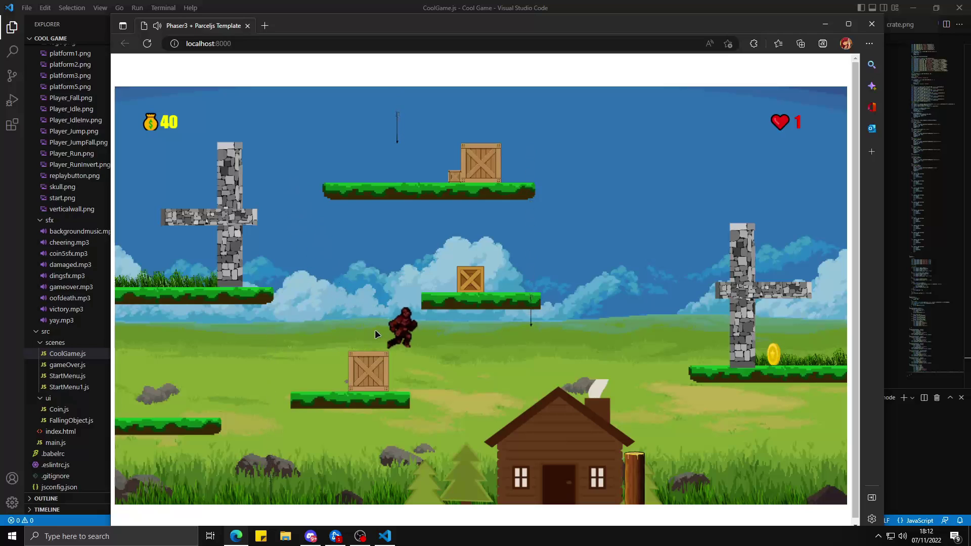
pyautogui.press('Right')
pyautogui.press('Right')
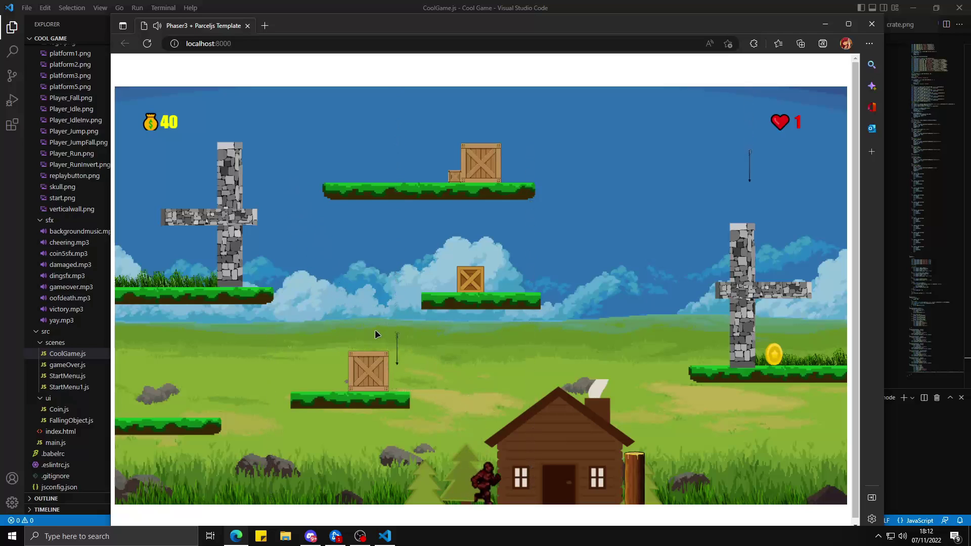
pyautogui.press('Right')
pyautogui.press('Right')
# Hop the log post, clear the right stone pillar, and collect the final coin.
pyautogui.press('Up')
pyautogui.press('Right')
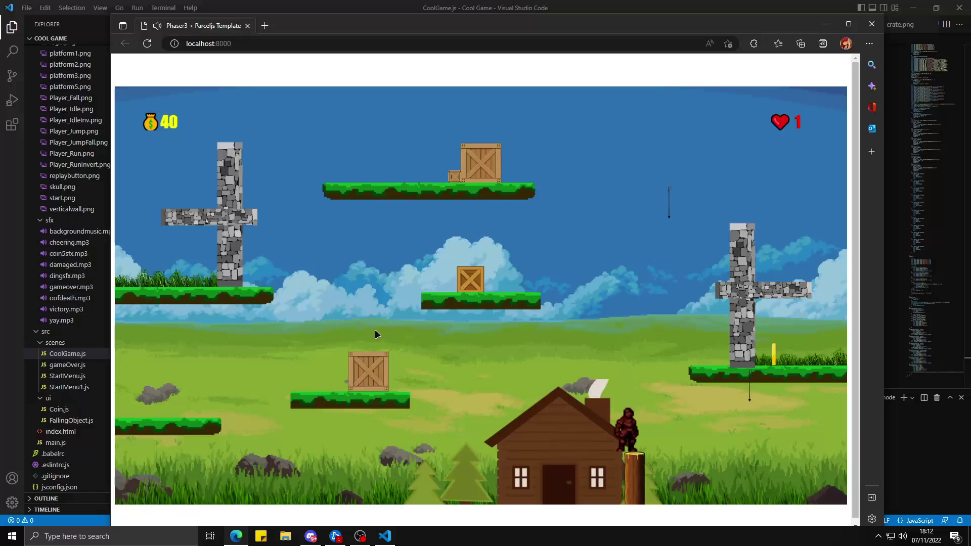
pyautogui.press('Up')
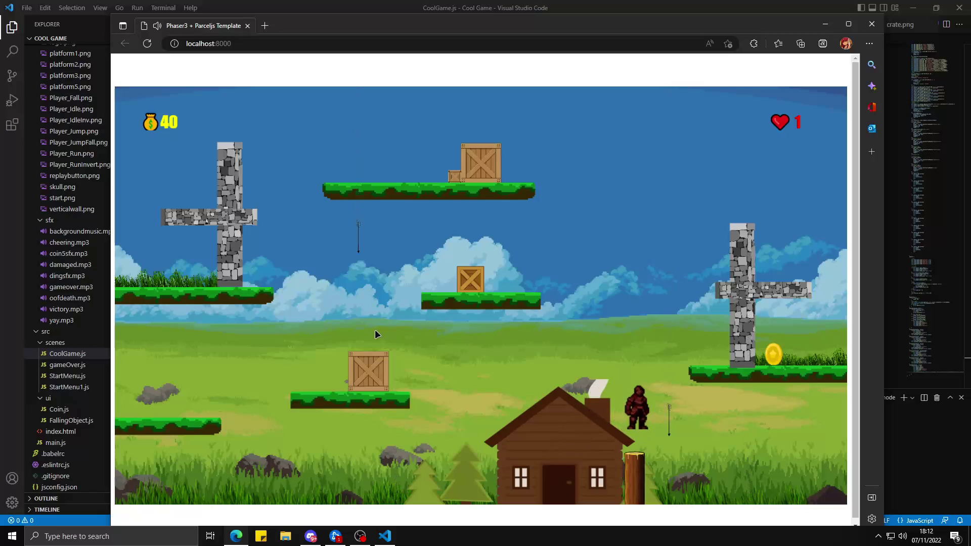
pyautogui.press('Right')
pyautogui.press('Up')
pyautogui.press('Up')
pyautogui.press('Right')
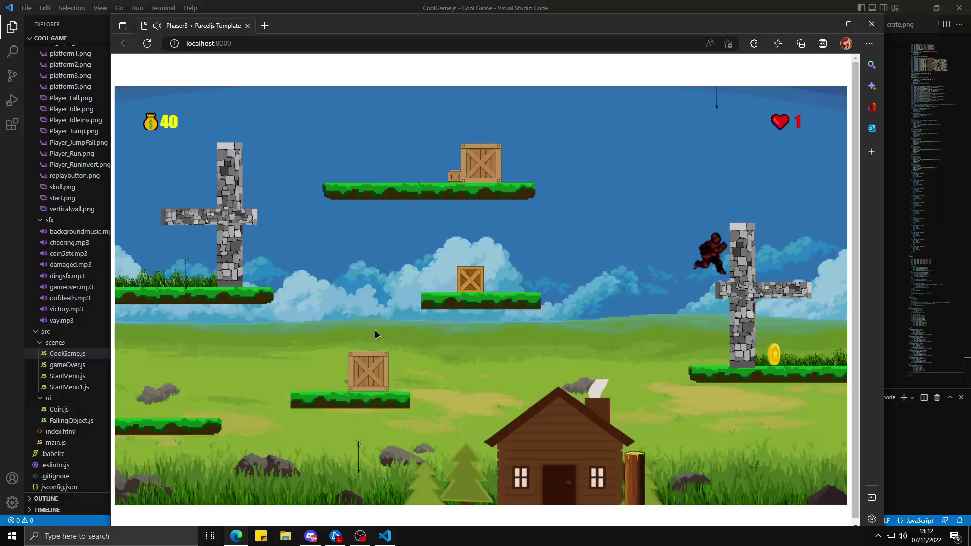
pyautogui.press('Up')
pyautogui.press('Right')
pyautogui.press('Right')
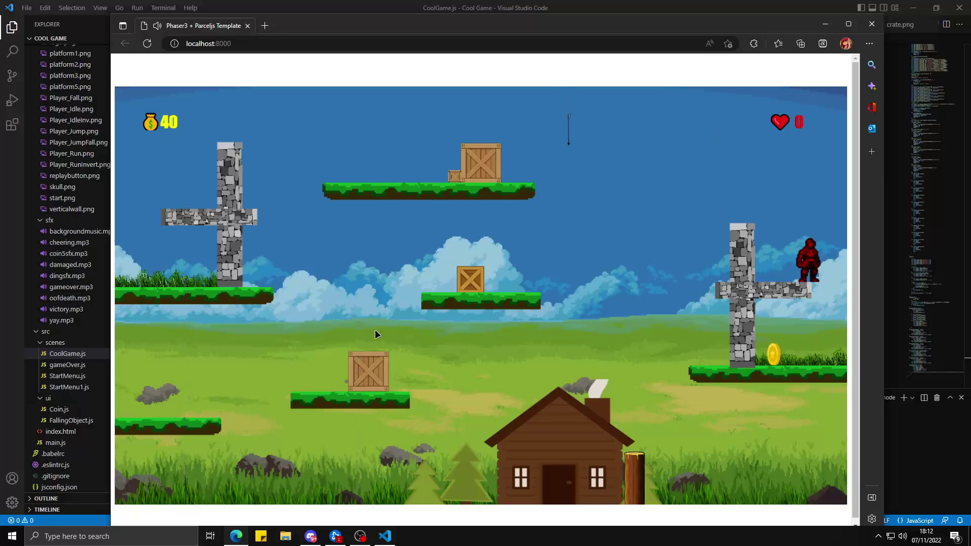
pyautogui.press('Right')
pyautogui.press('Left')
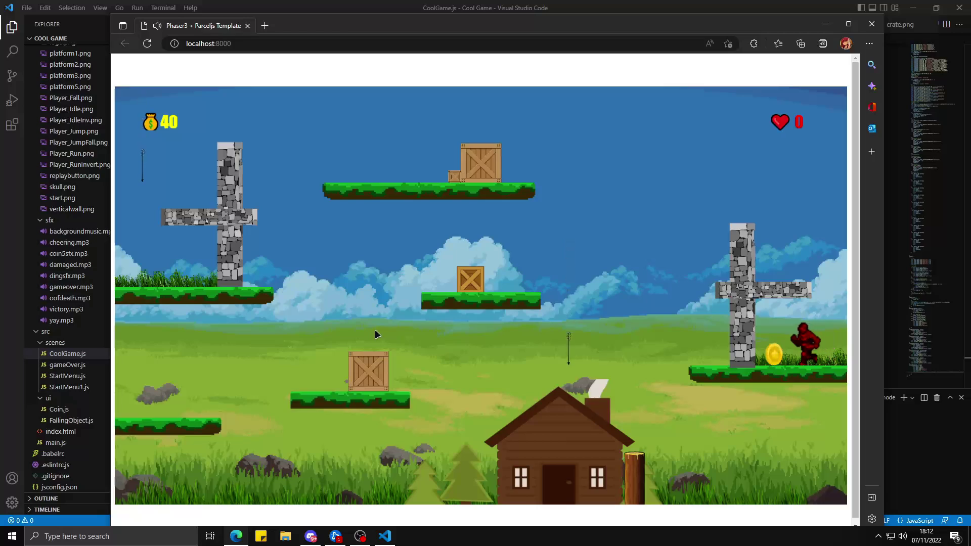
pyautogui.press('Left')
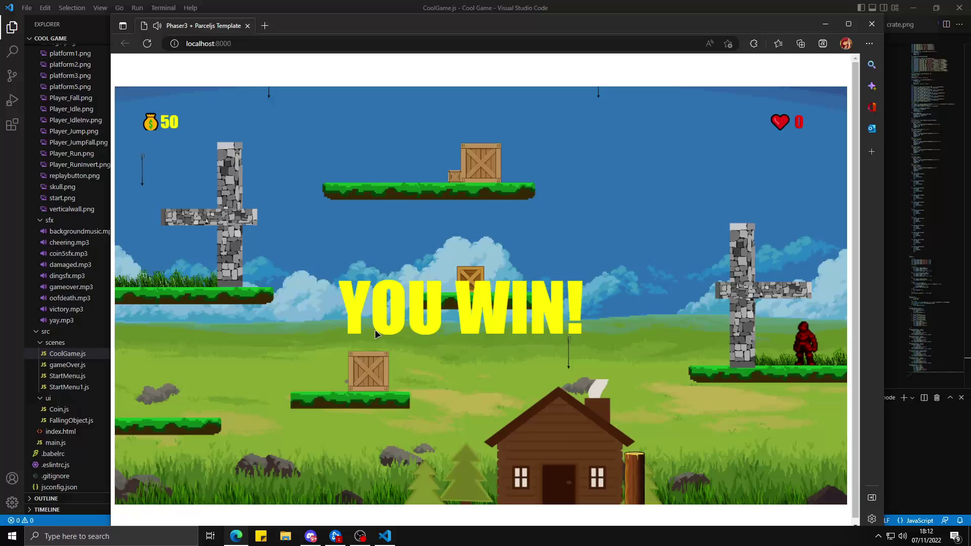
# Reload the game page and start a new round from the title screen.
pyautogui.click(363, 43)
pyautogui.press('Return')
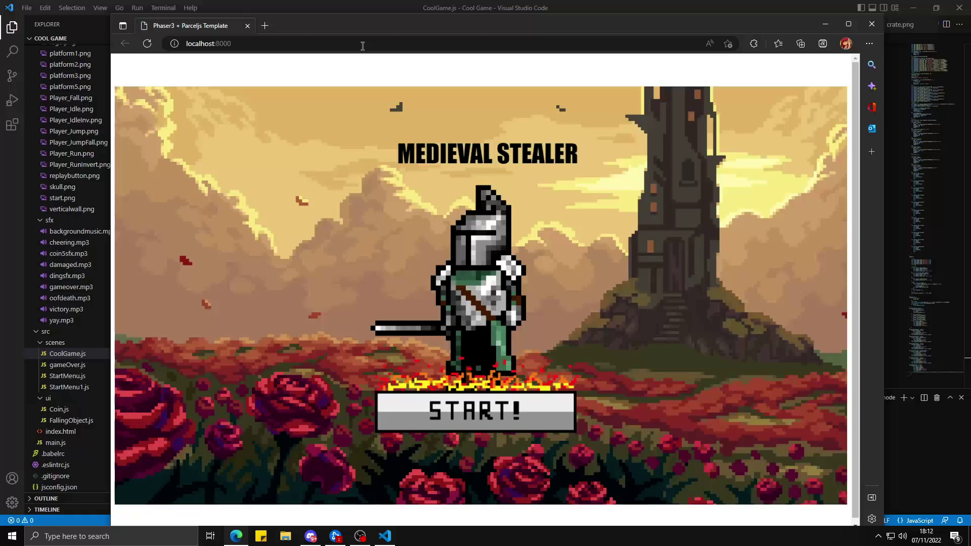
pyautogui.click(471, 432)
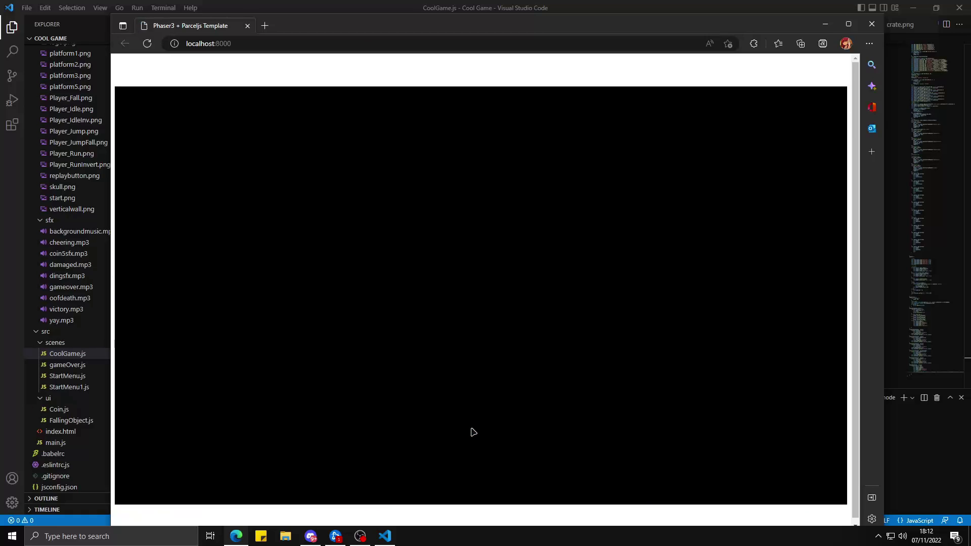
# Run right past the house, jump the roof edge, then run left until the knight dies.
pyautogui.press('Right')
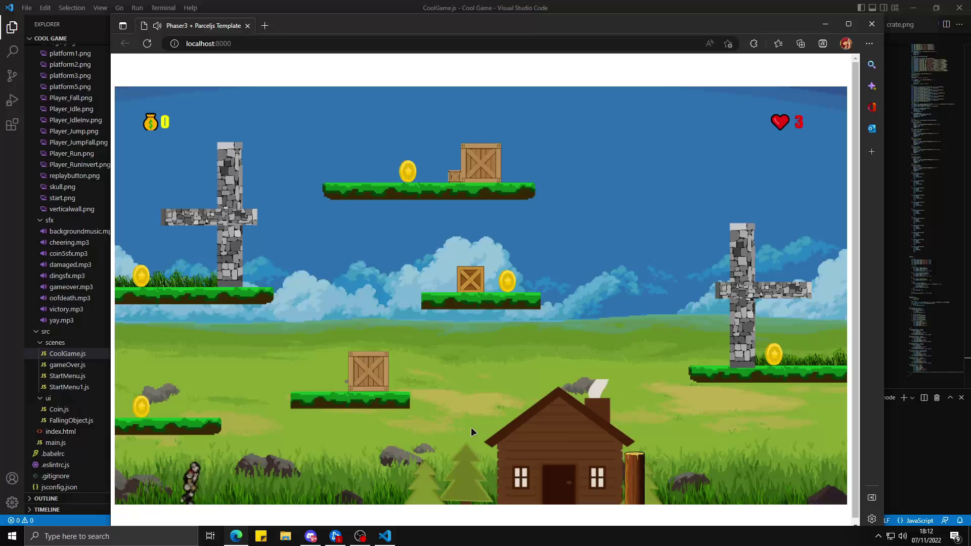
pyautogui.press('Right')
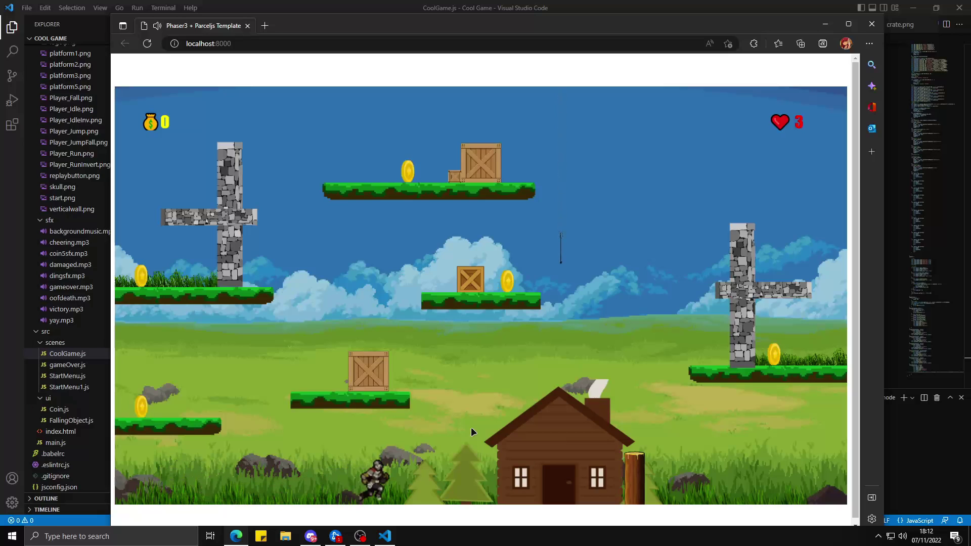
pyautogui.press('Right')
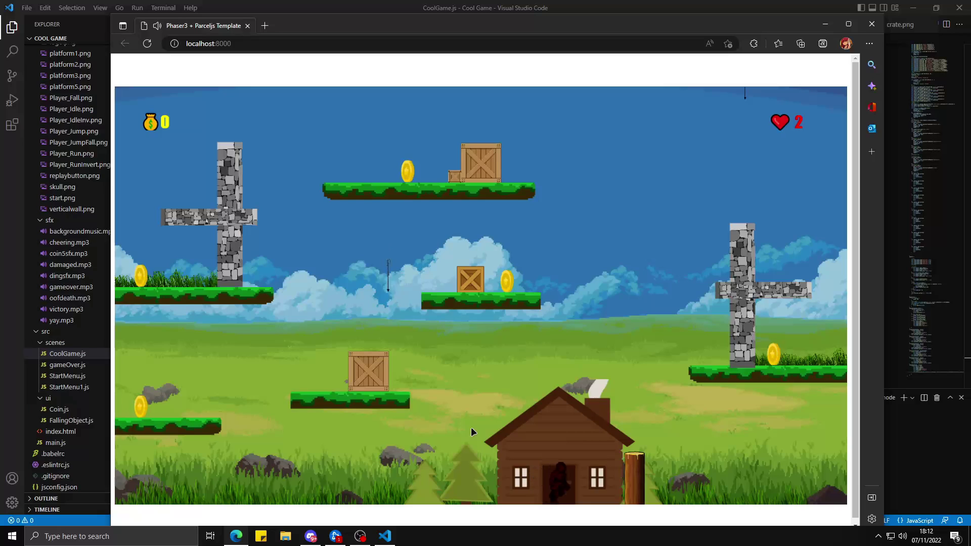
pyautogui.press('Left')
pyautogui.press('Left')
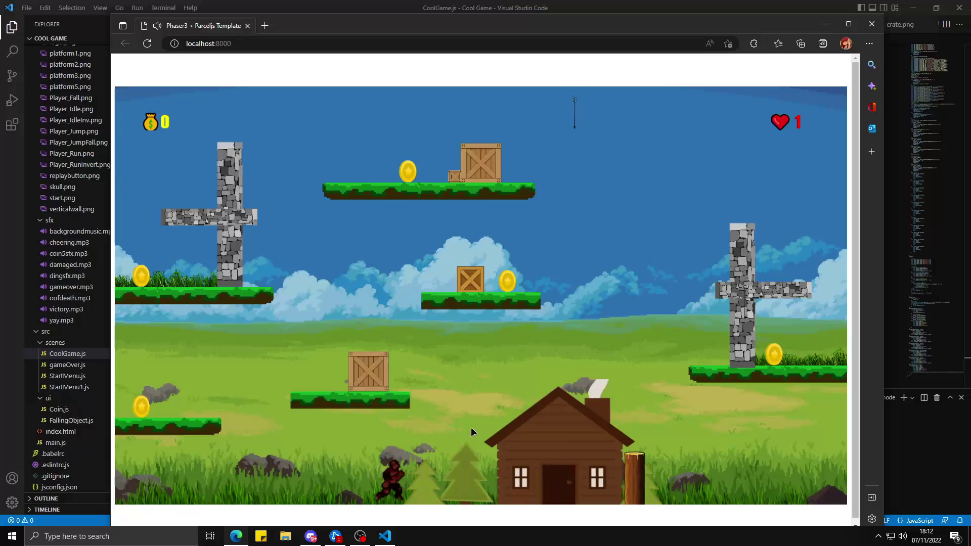
pyautogui.press('Right')
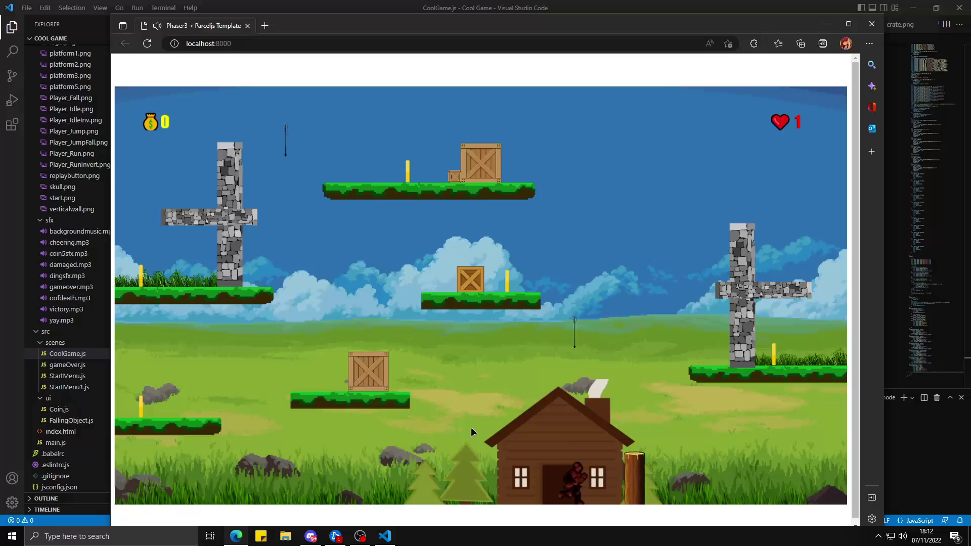
pyautogui.press('Up')
pyautogui.press('Left')
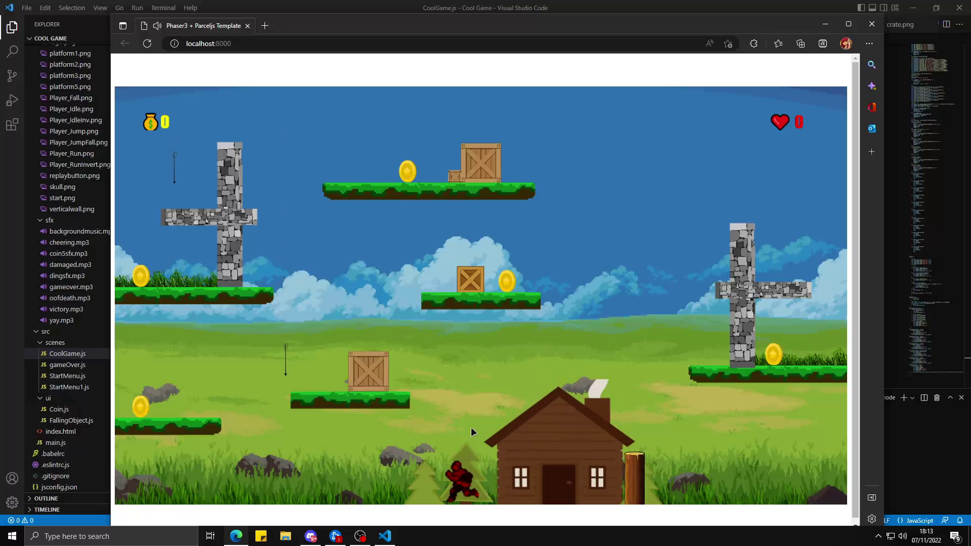
pyautogui.press('Left')
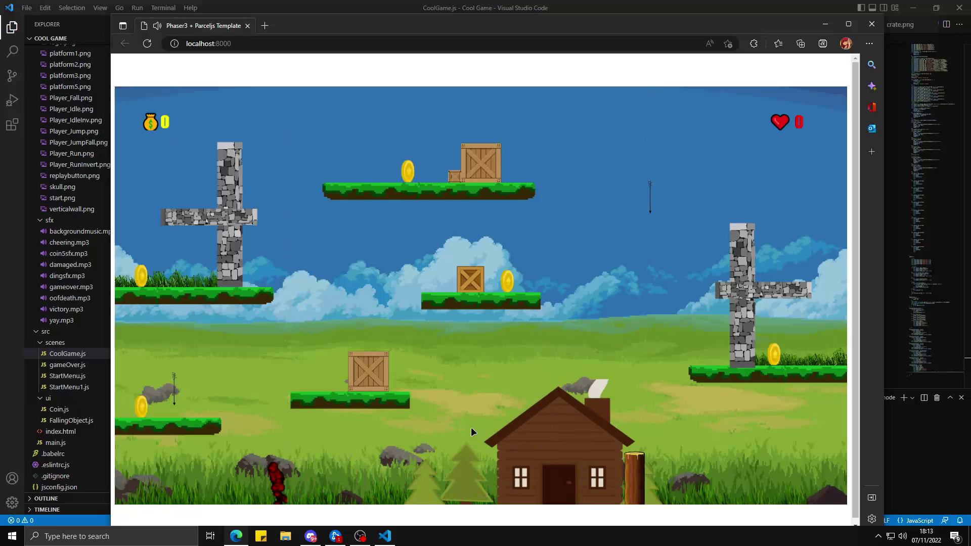
pyautogui.press('Left')
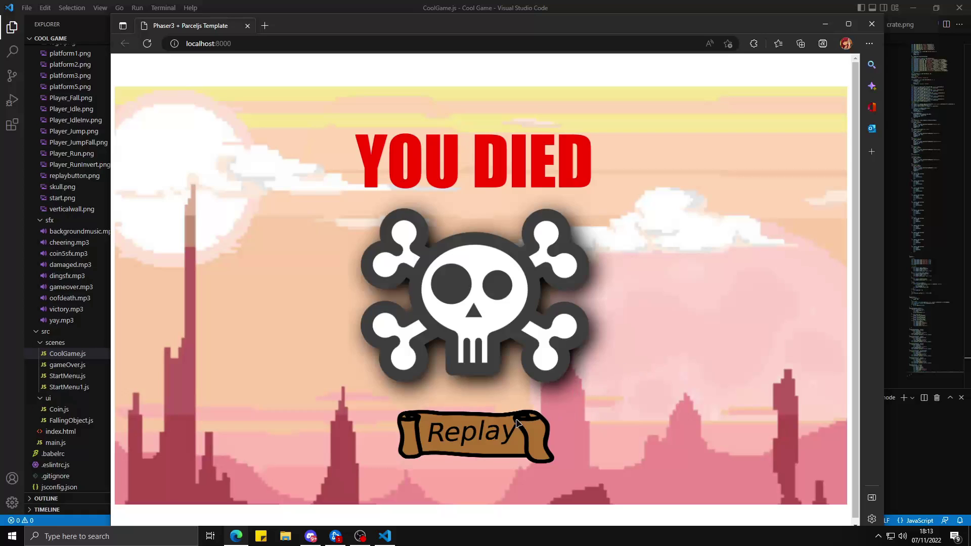
# Restart the level from the YOU DIED screen with Replay, back to 0 coins and 3 hearts.
pyautogui.click(471, 433)
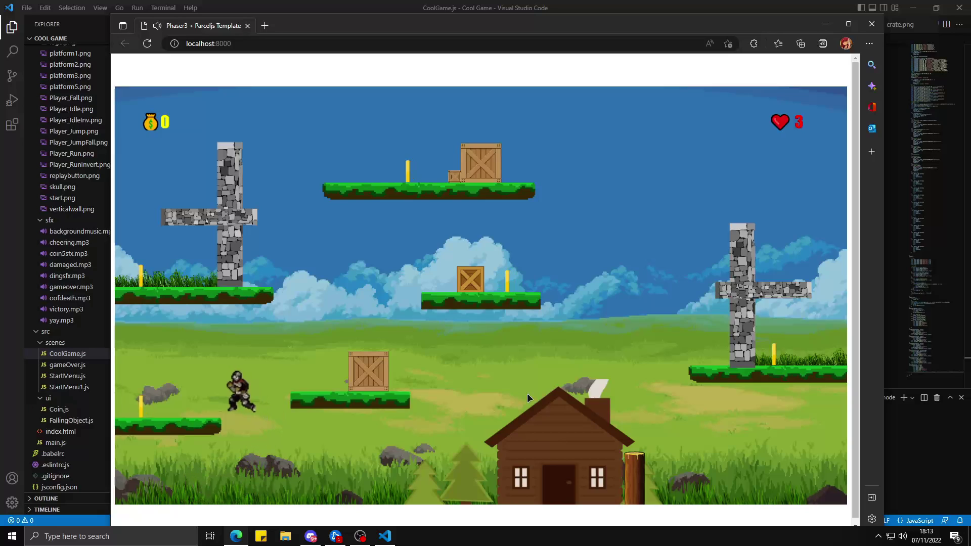
# Jump toward the middle platform and steer back left to the stone cross.
pyautogui.press('Left')
pyautogui.press('Up')
pyautogui.press('Right')
pyautogui.press('Right')
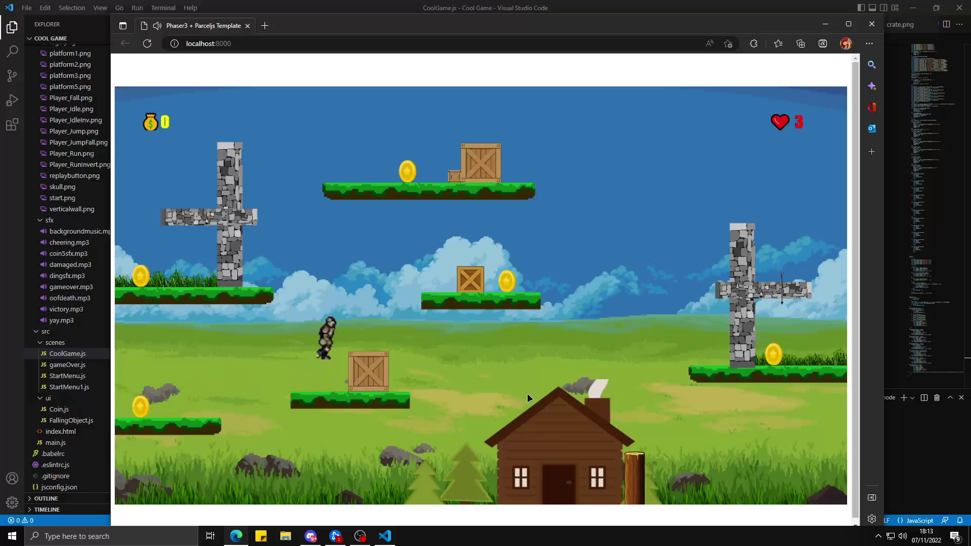
pyautogui.press('Up')
pyautogui.press('Up')
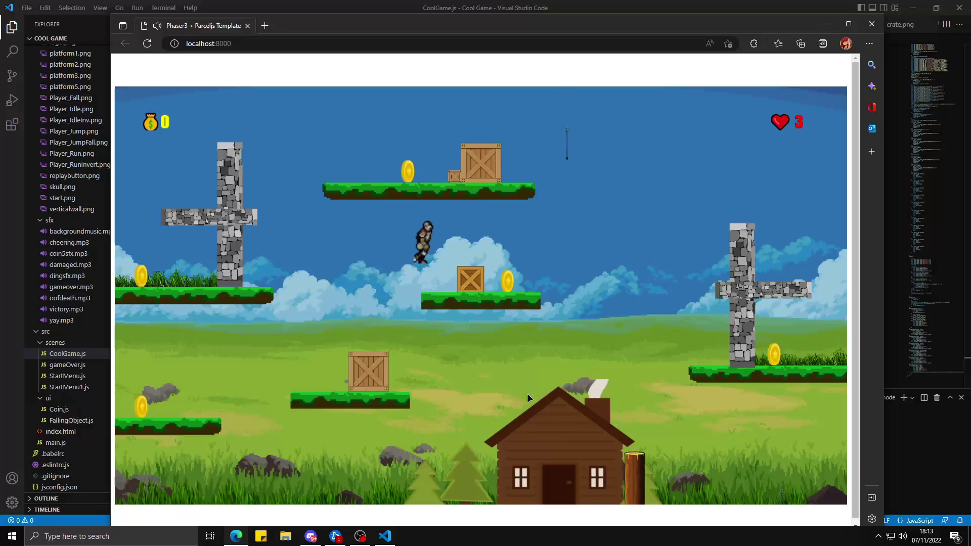
pyautogui.press('Right')
pyautogui.press('Left')
pyautogui.press('Left')
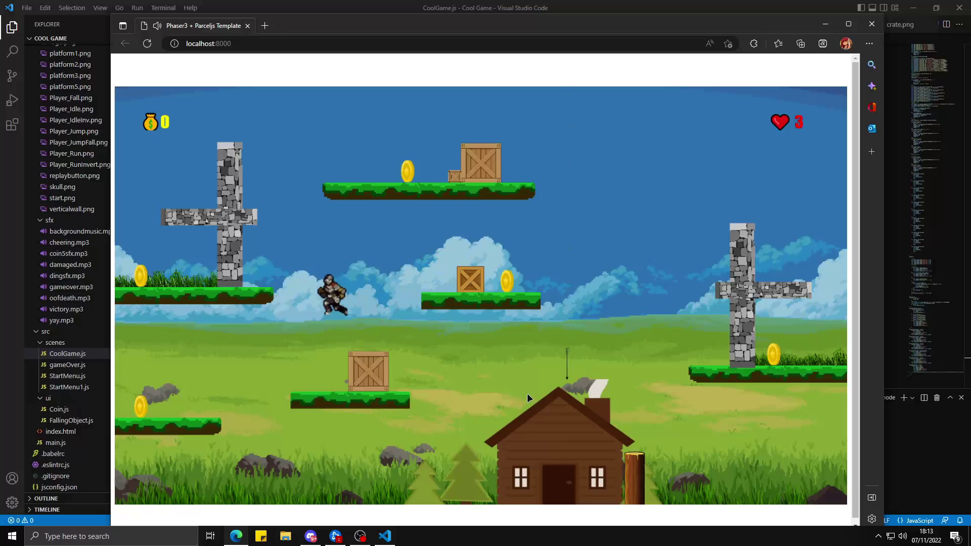
pyautogui.press('Up')
pyautogui.press('Up')
pyautogui.press('Up')
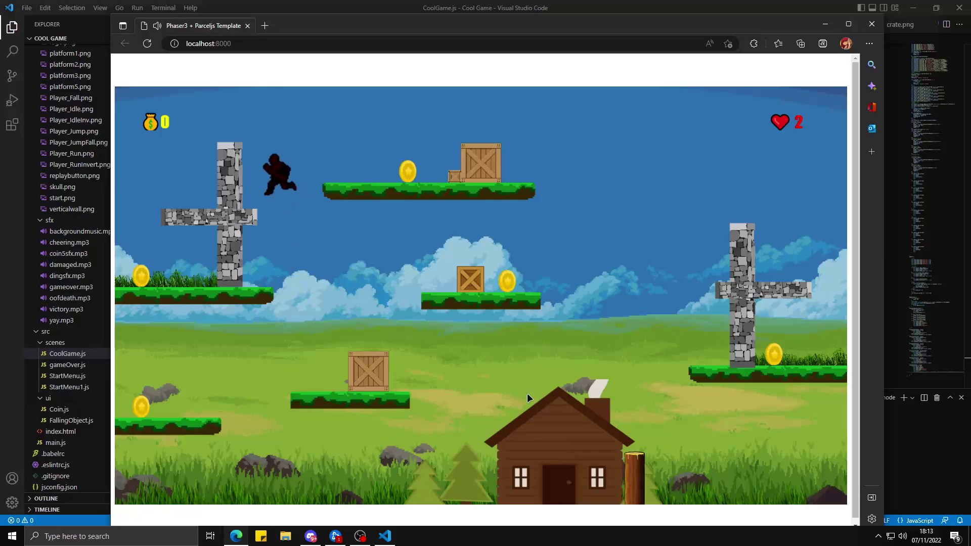
# Climb onto the top platform and collect its coin, landing on the crate.
pyautogui.press('Left')
pyautogui.press('Up')
pyautogui.press('Right')
pyautogui.press('Right')
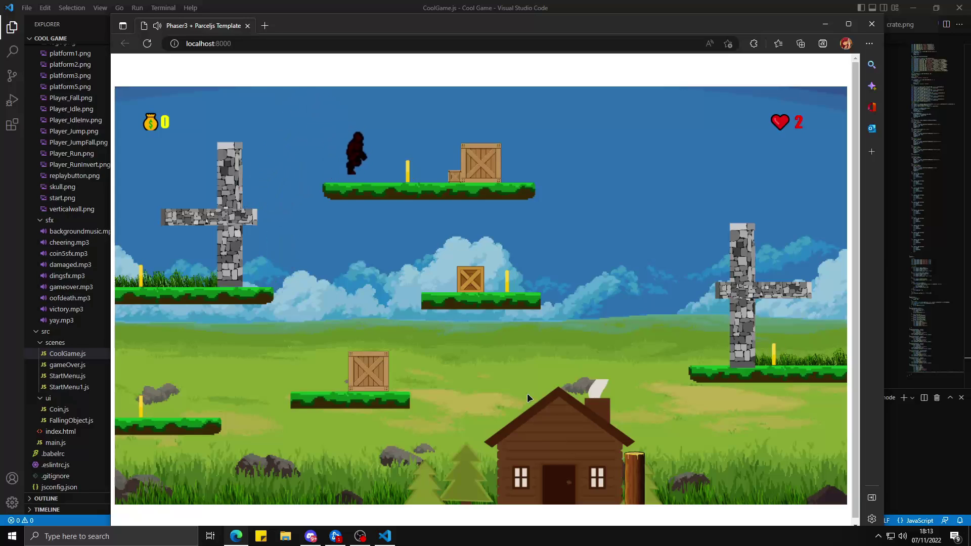
pyautogui.press('Up')
pyautogui.press('Right')
pyautogui.press('Up')
pyautogui.press('Up')
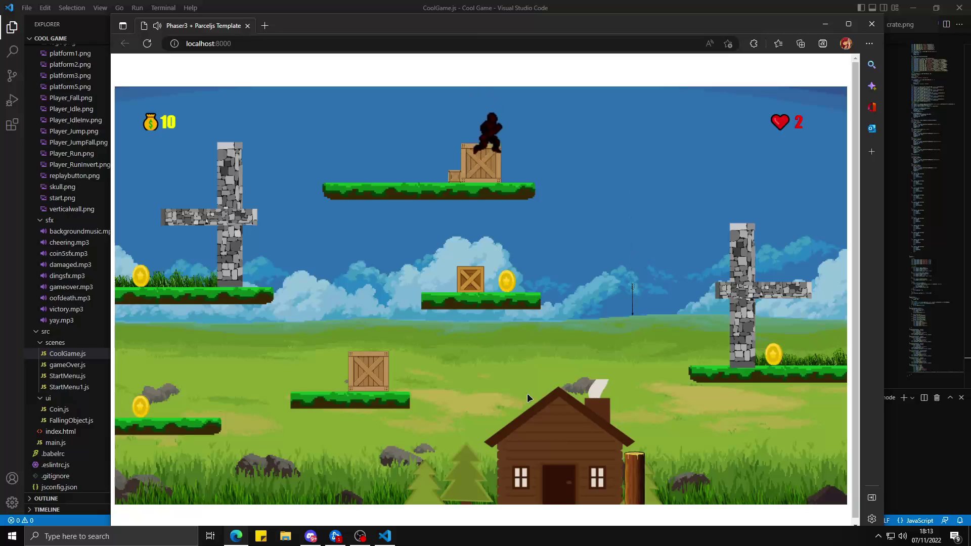
# Jump off the crate, collect the middle coin, and land by the right tower.
pyautogui.press('Right')
pyautogui.press('Up')
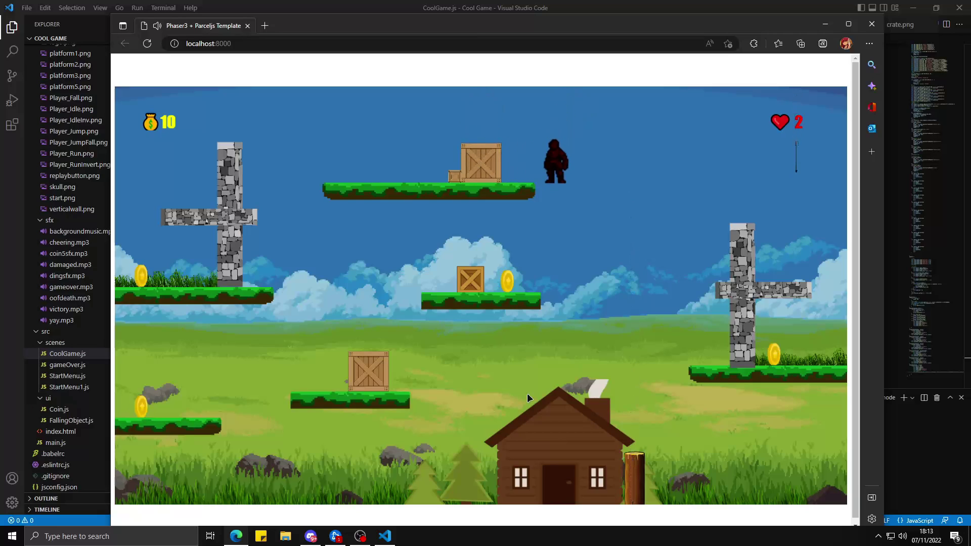
pyautogui.press('Left')
pyautogui.press('Up')
pyautogui.press('Right')
pyautogui.press('Up')
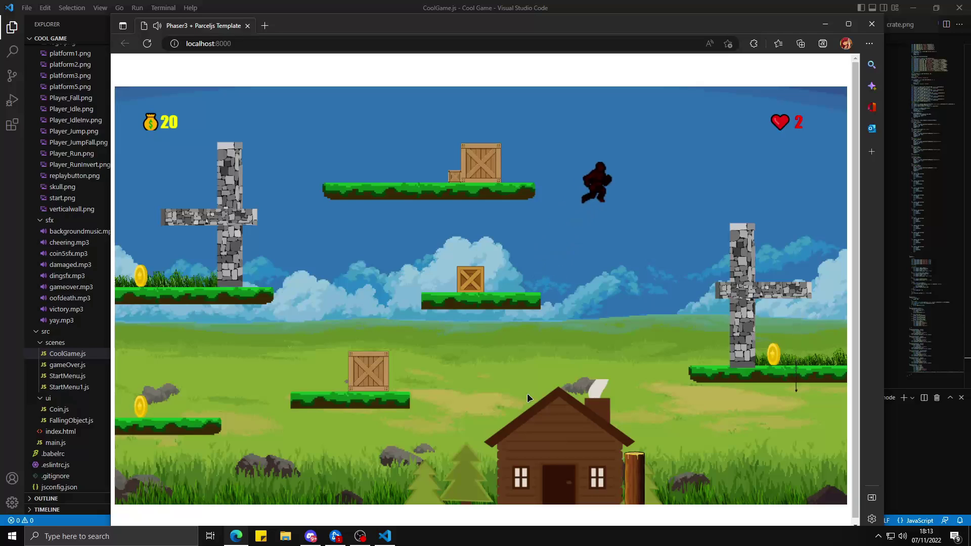
pyautogui.press('Right')
# Clear the right tower, collect the right-platform coin, and fall to the ground near the house.
pyautogui.press('Up')
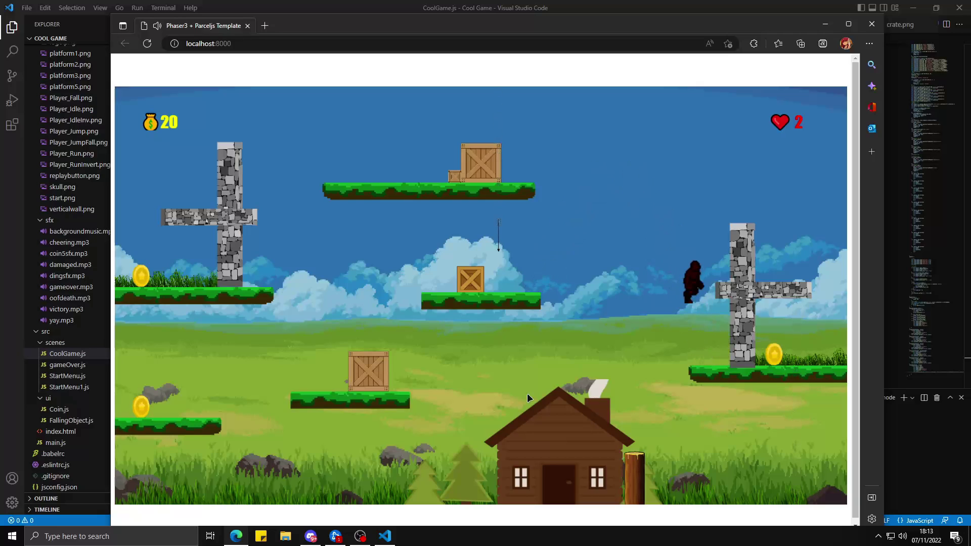
pyautogui.press('Up')
pyautogui.press('Right')
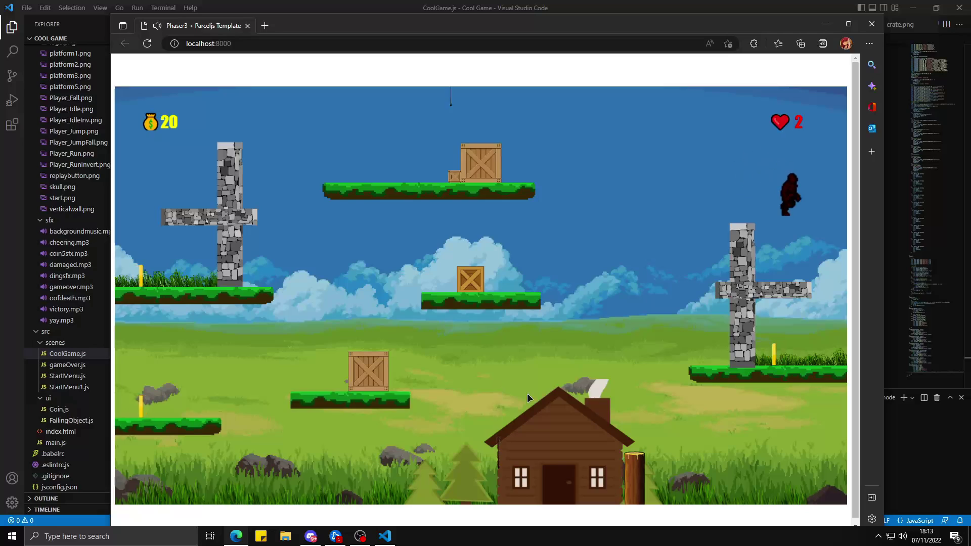
pyautogui.press('Right')
pyautogui.press('Left')
pyautogui.press('Right')
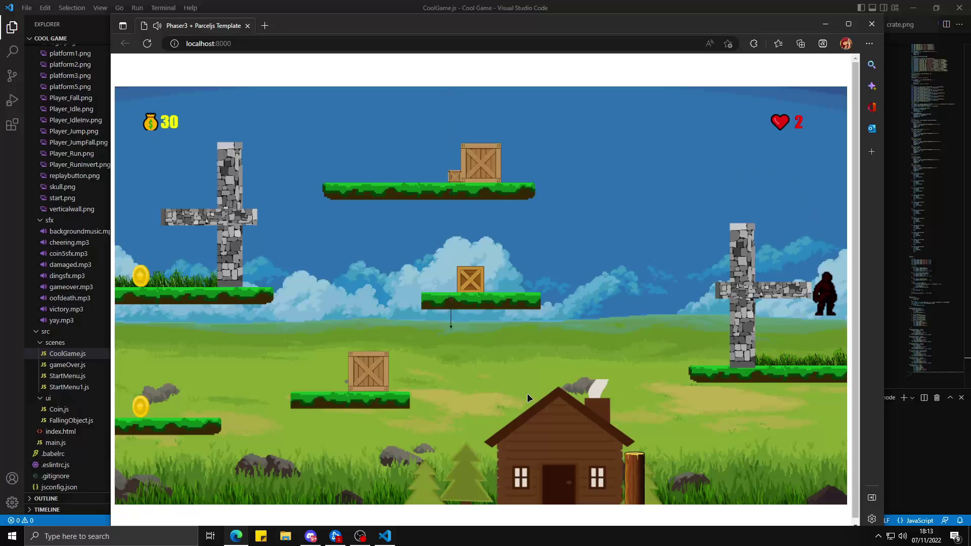
pyautogui.press('Up')
pyautogui.press('Left')
pyautogui.press('Up')
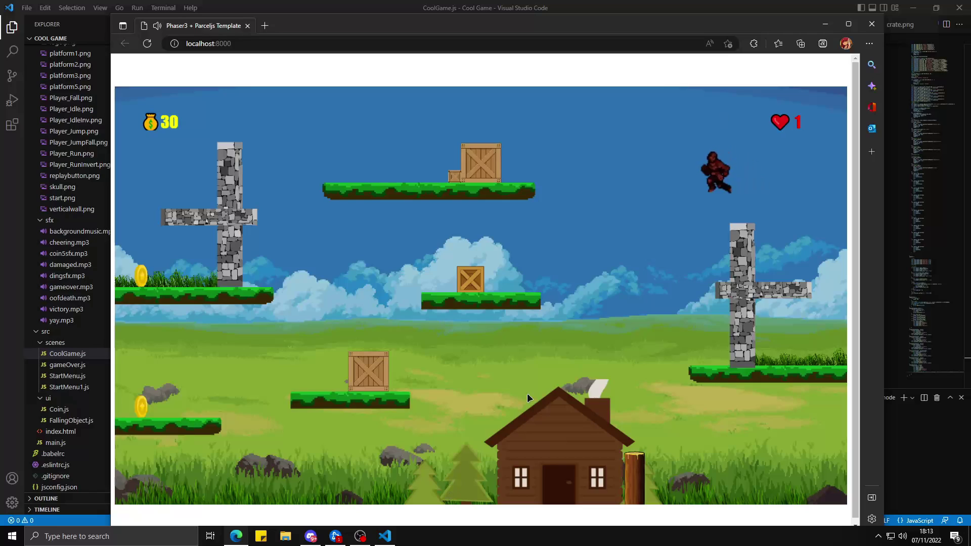
pyautogui.press('Left')
# Collect the lower-left platform coin, then jump from the crate over the left tower for the last coin.
pyautogui.press('Left')
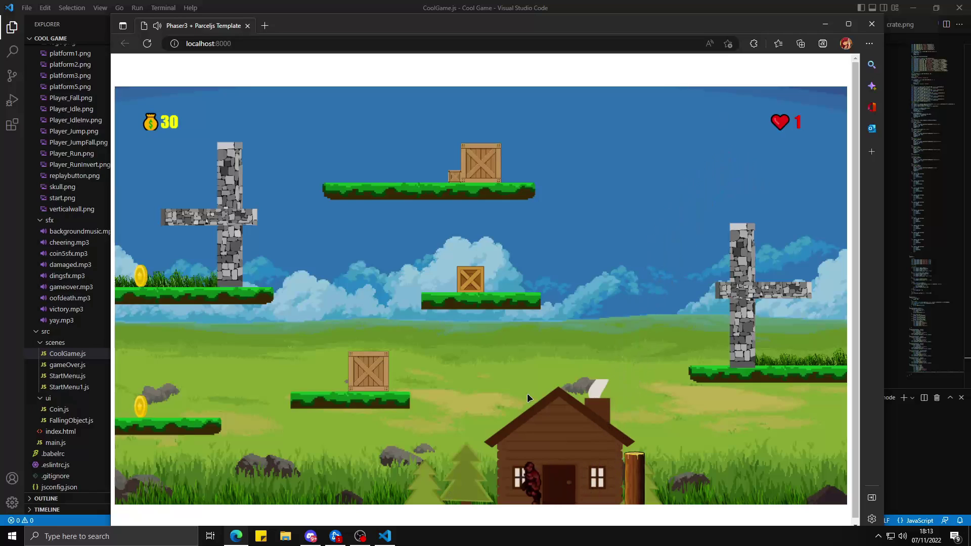
pyautogui.press('Left')
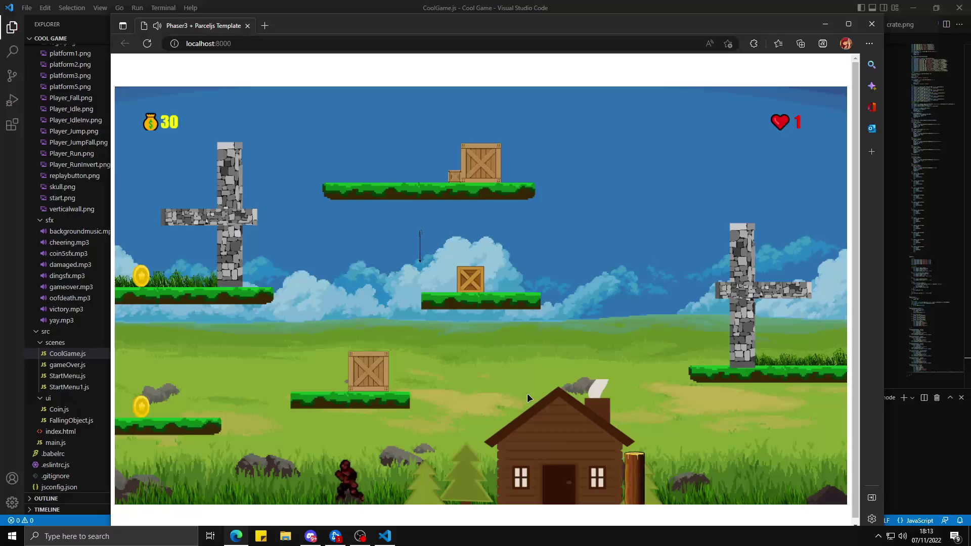
pyautogui.press('Up')
pyautogui.press('Left')
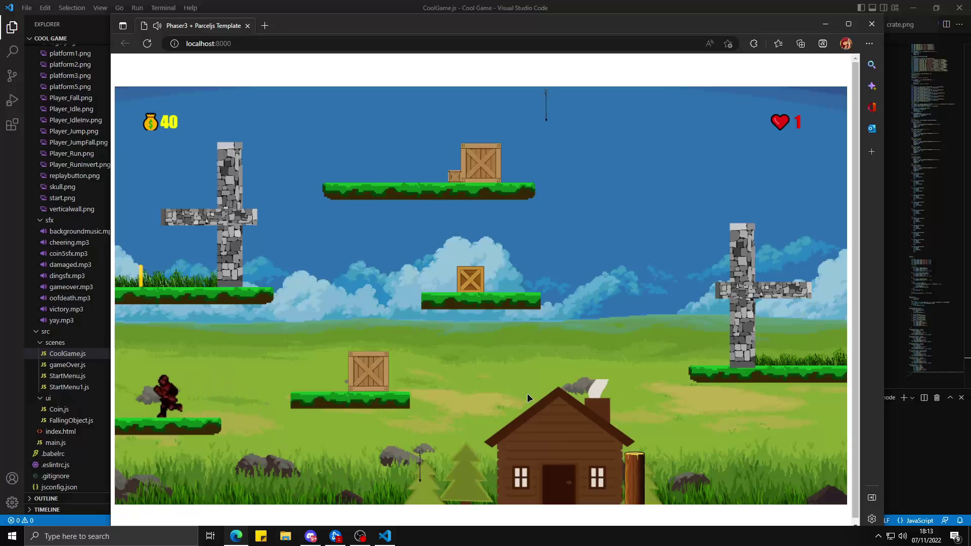
pyautogui.press('Right')
pyautogui.press('Up')
pyautogui.press('Right')
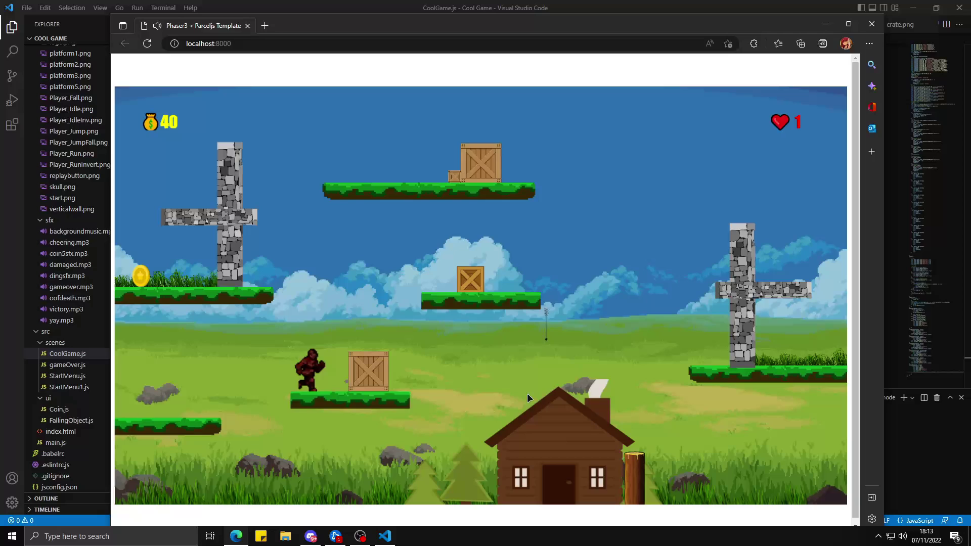
pyautogui.press('Up')
pyautogui.press('Up')
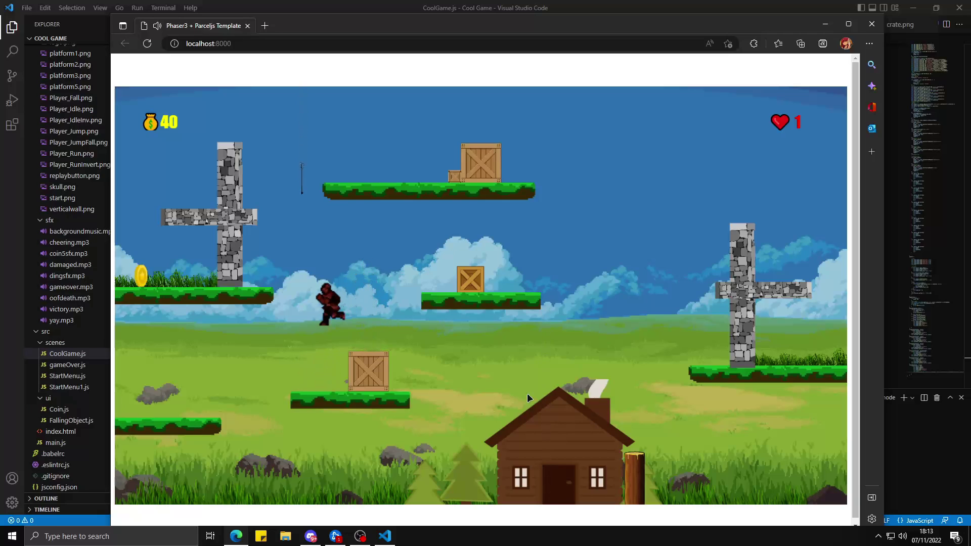
pyautogui.press('Left')
pyautogui.press('Up')
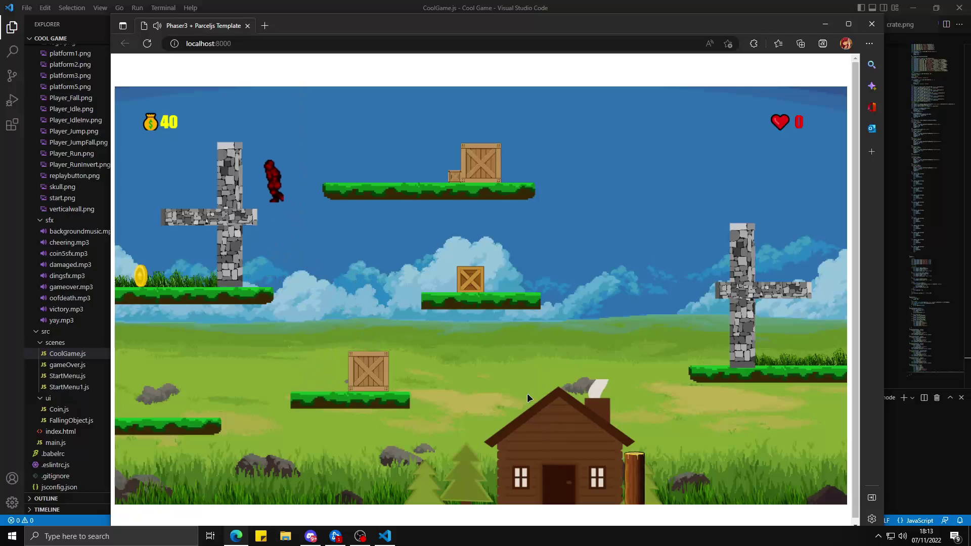
pyautogui.press('Up')
pyautogui.press('Left')
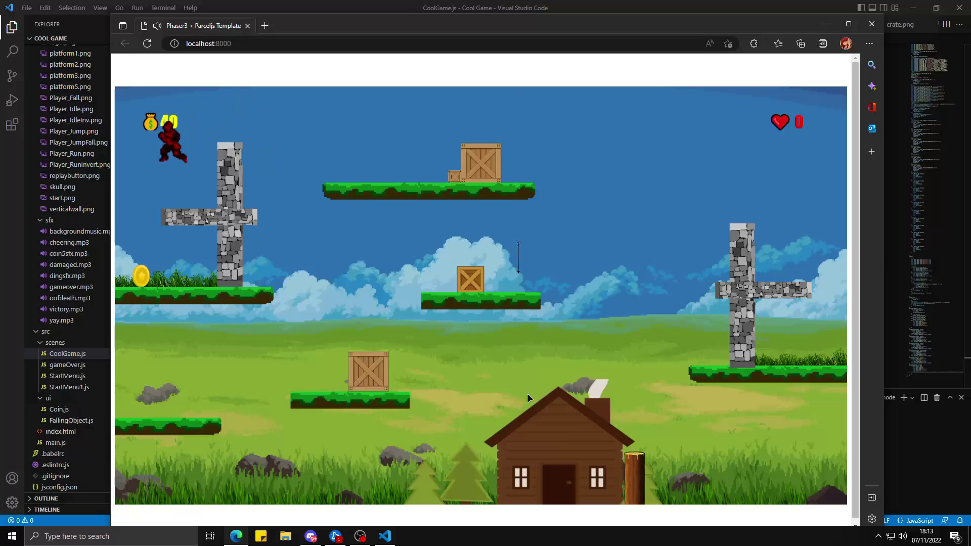